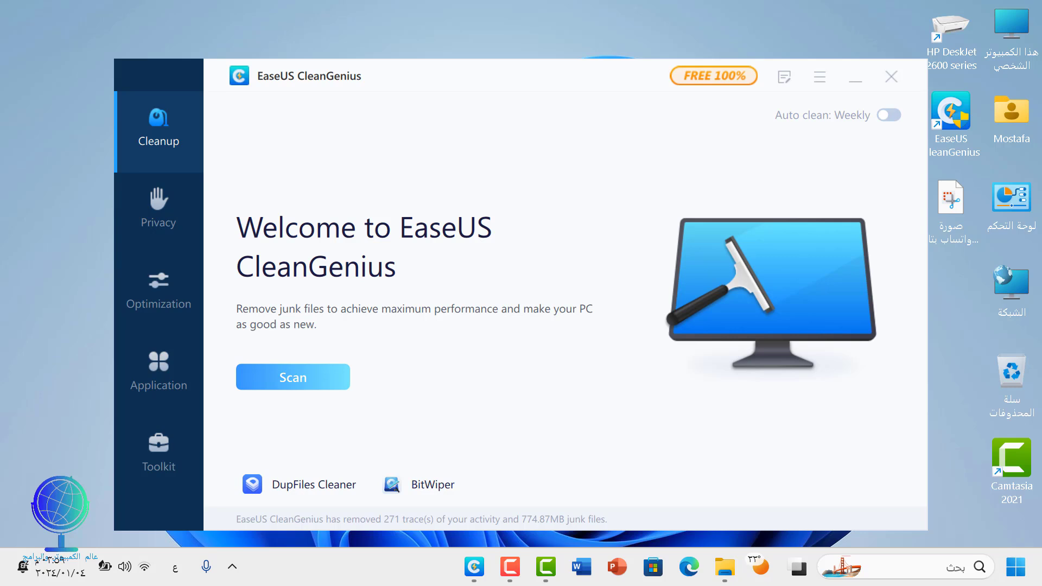
Step: Scan for junk, add the junk files produced by built-in apps to the selection, and clean all selected items
left_click(293, 377)
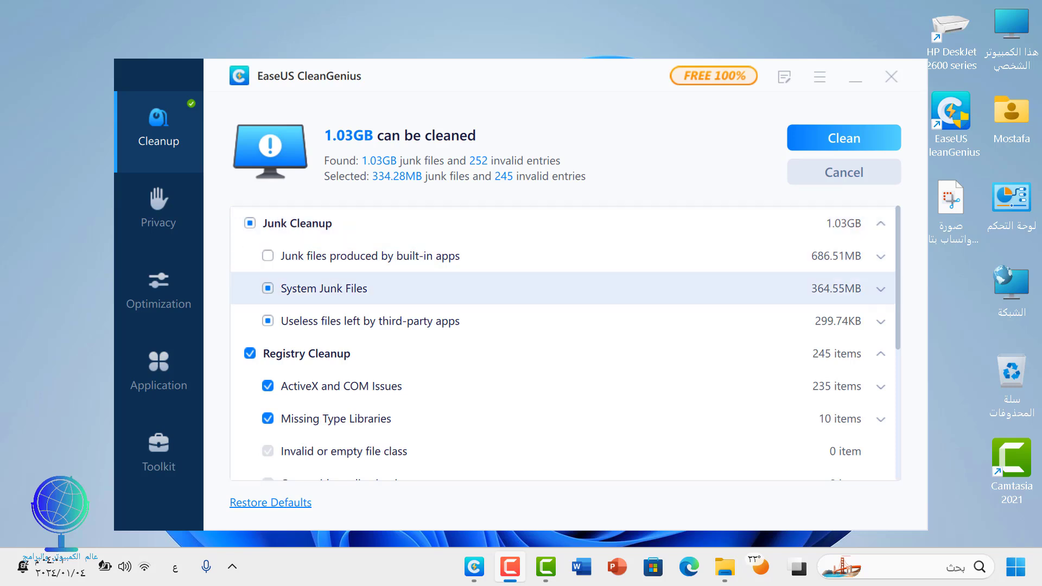
left_click(267, 255)
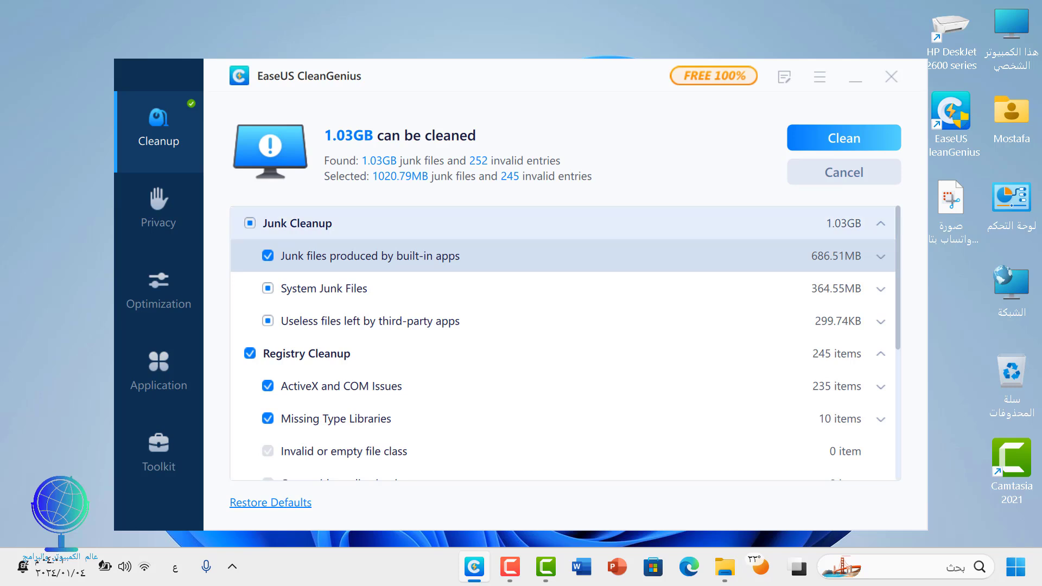
left_click(844, 138)
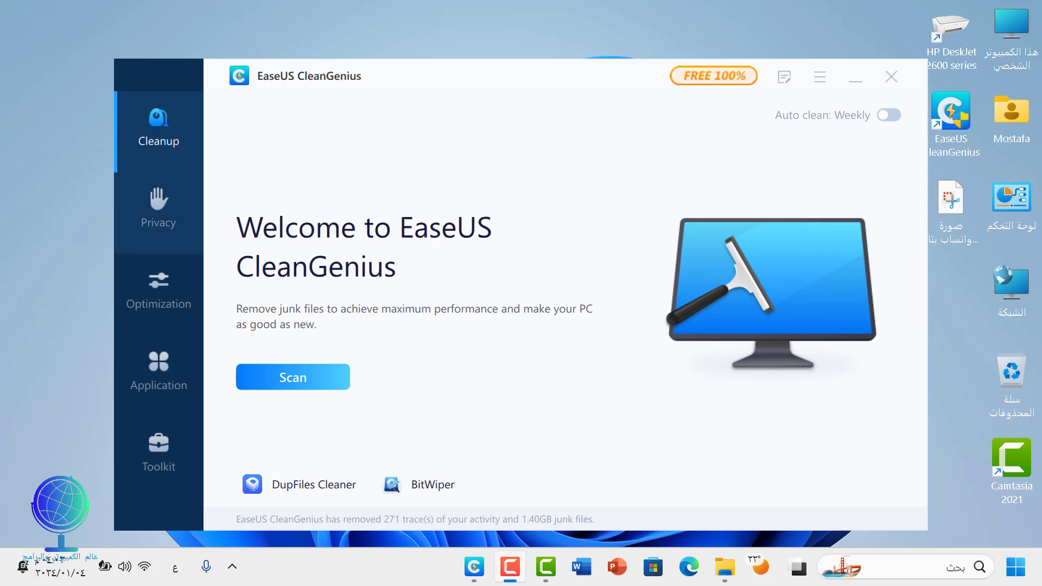
Step: Scan for privacy traces in browsers, Windows run history and applications, and clean the items selected by default
left_click(158, 212)
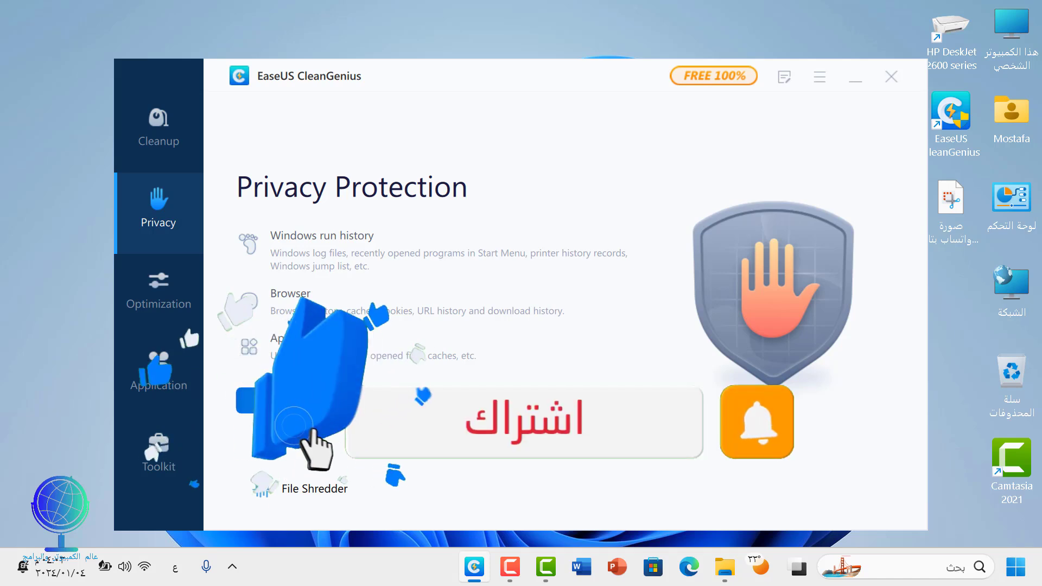
left_click(293, 400)
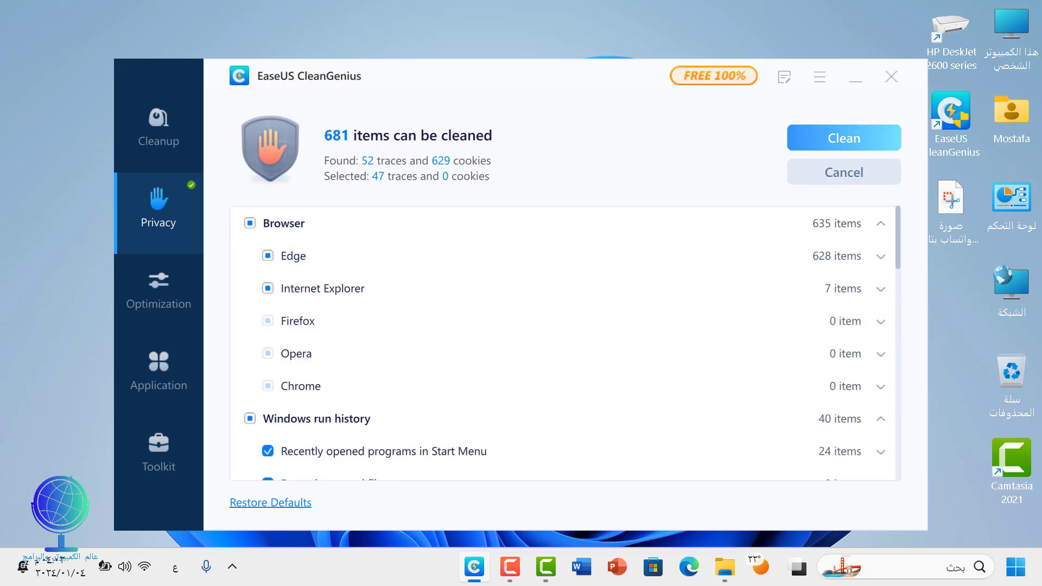
left_click(844, 138)
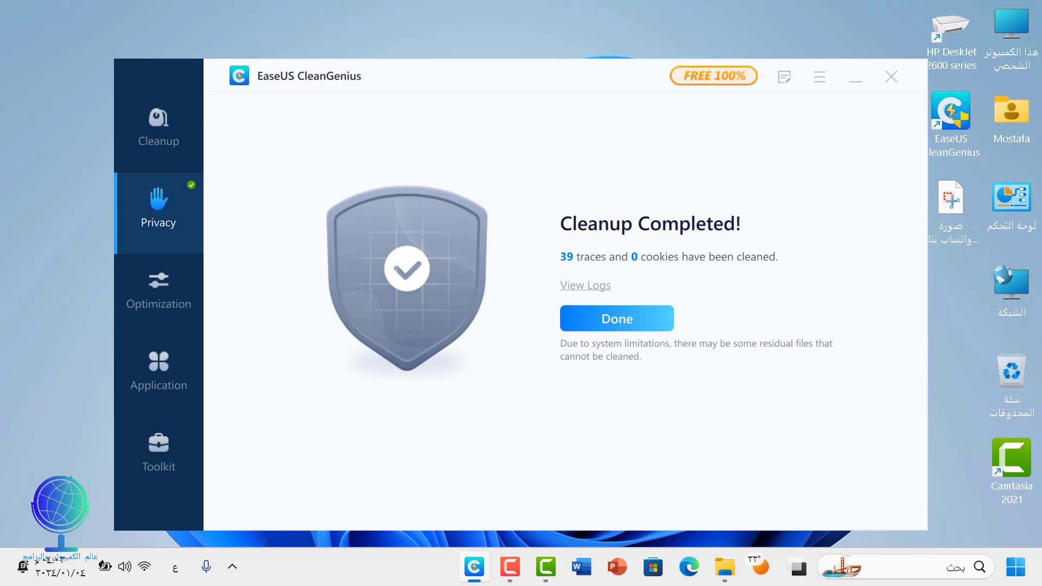
key("Return")
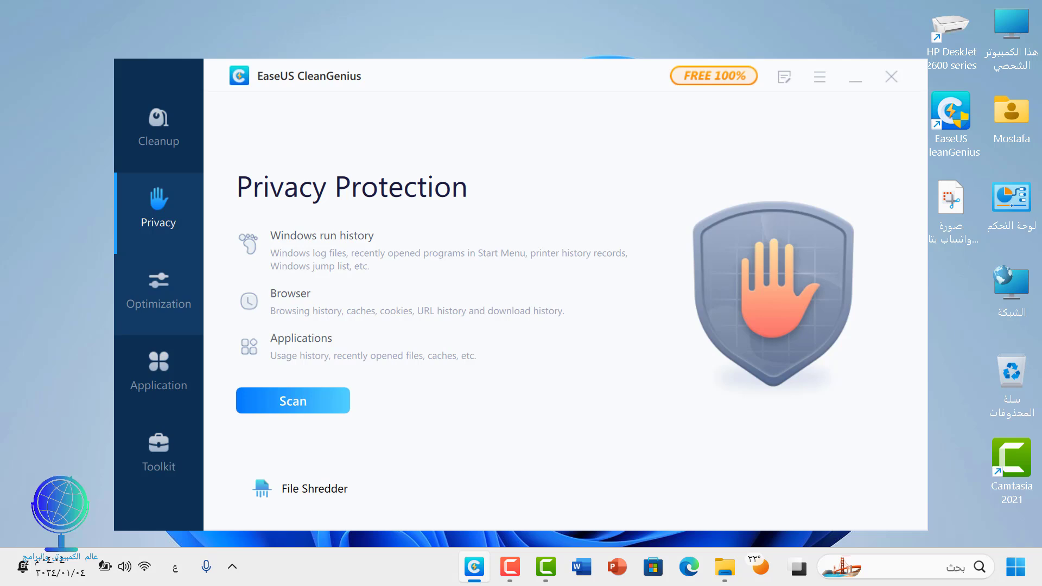
Step: Disable the MicrosoftEdgeAutoLaunch and OneDrive startup items with Startup Speedup, and turn on Windows Automatic Updates
left_click(159, 293)
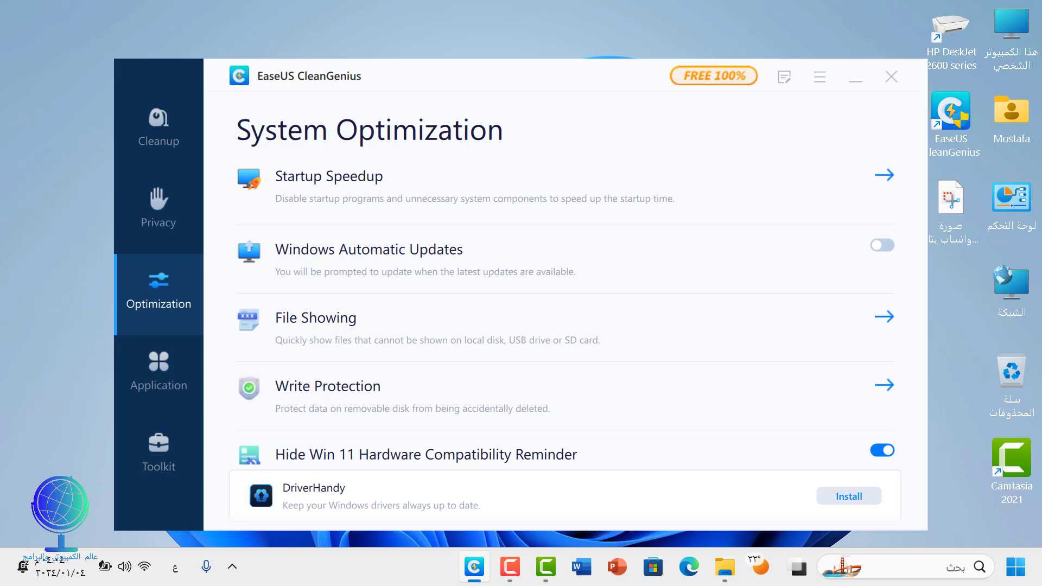
left_click(884, 174)
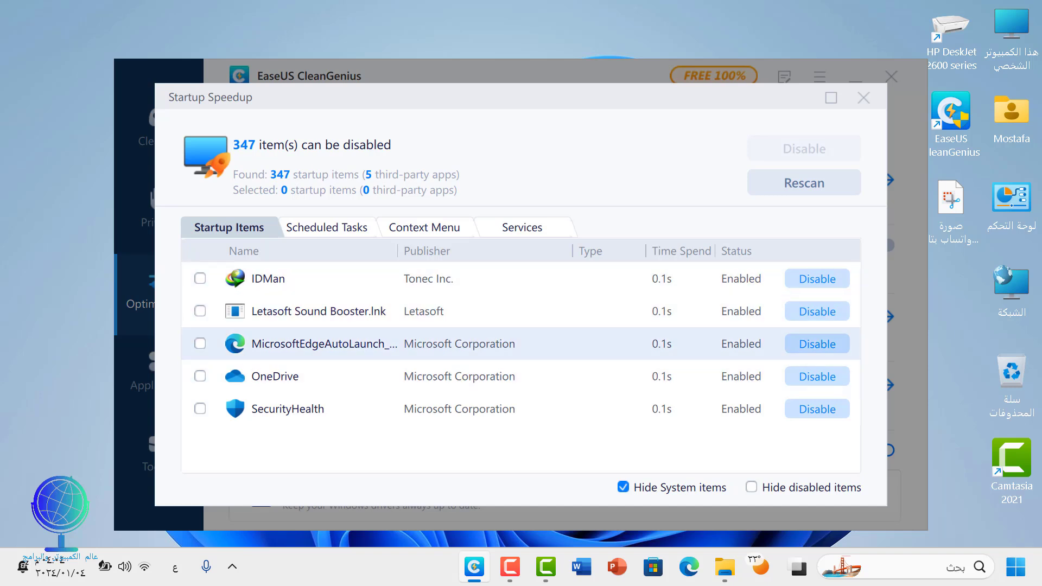
left_click(200, 344)
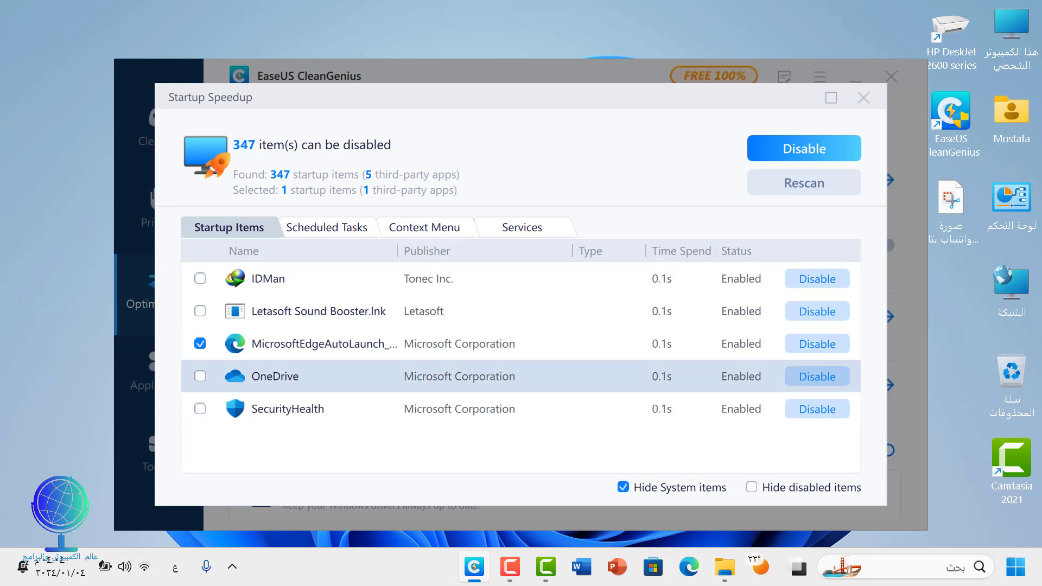
left_click(200, 375)
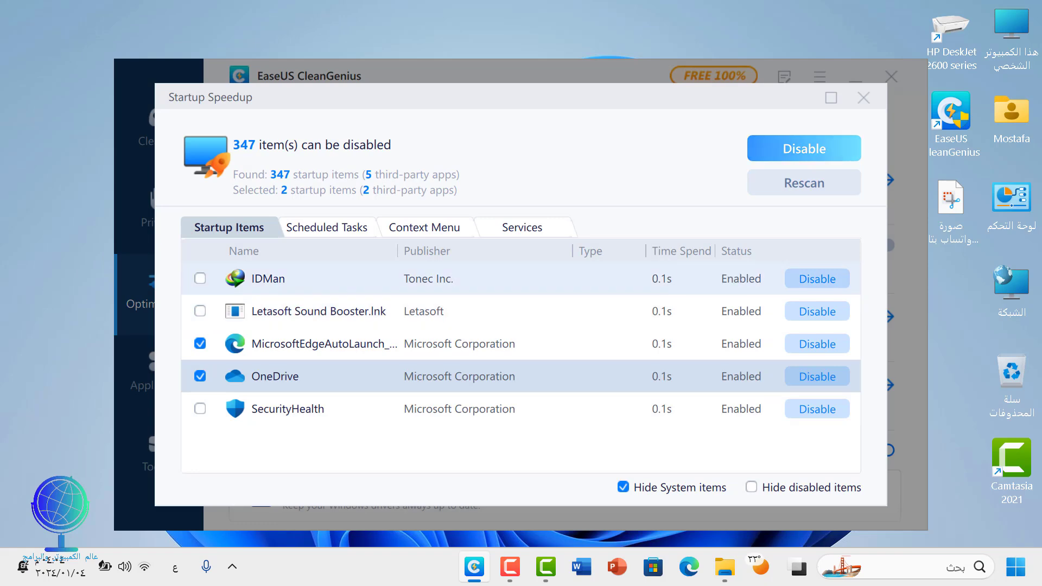
left_click(803, 148)
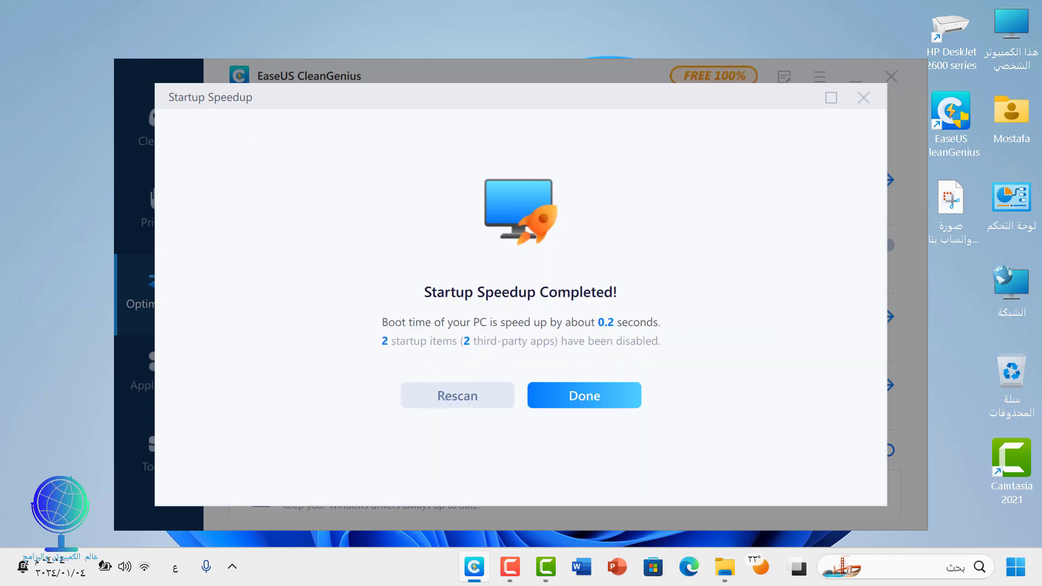
left_click(584, 395)
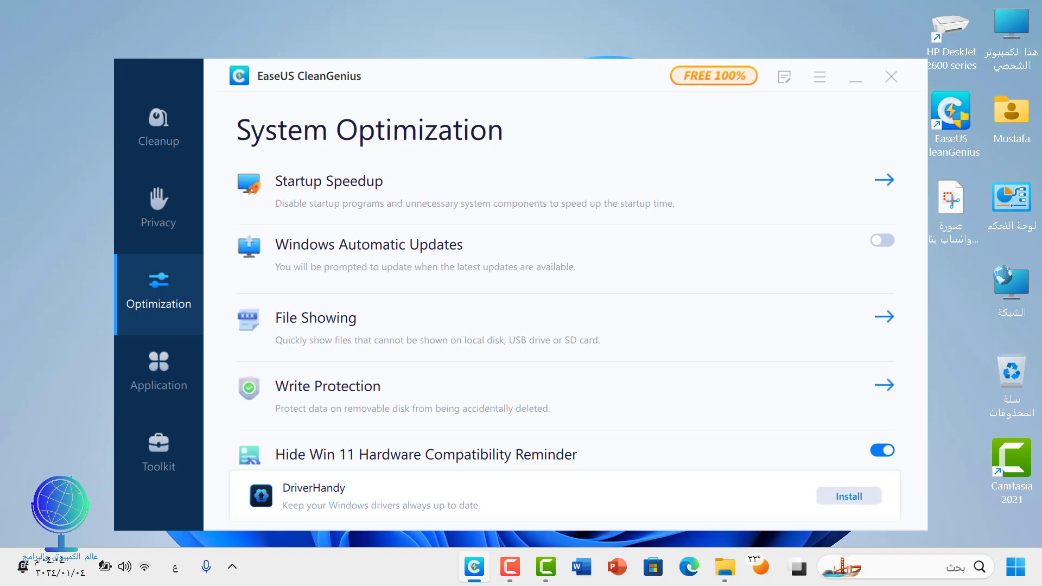
left_click(881, 239)
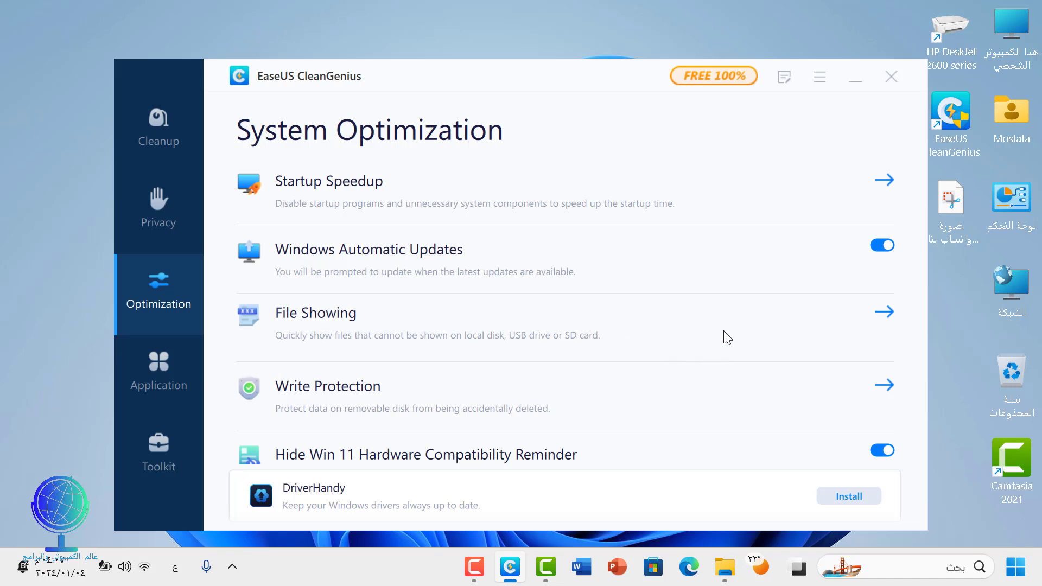
Step: Run File Showing on the 14_6 GB(G:) drive to reveal its hidden files
left_click(562, 319)
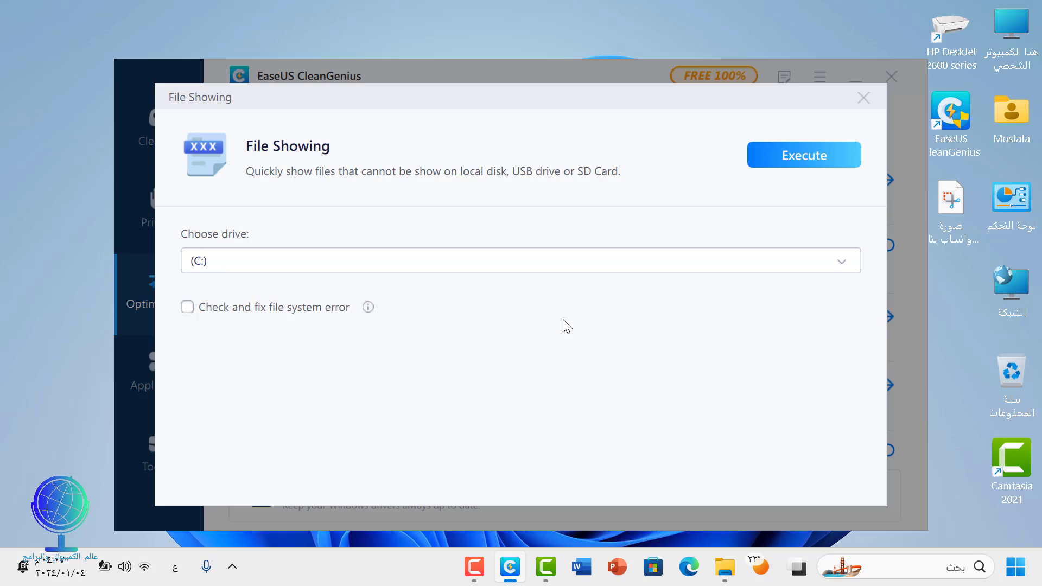
left_click(839, 267)
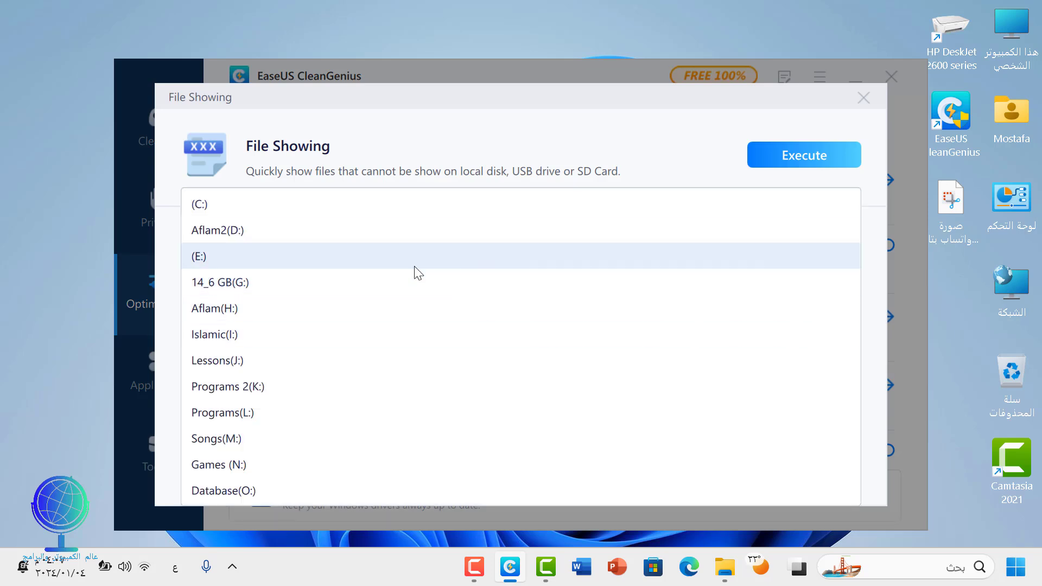
left_click(288, 282)
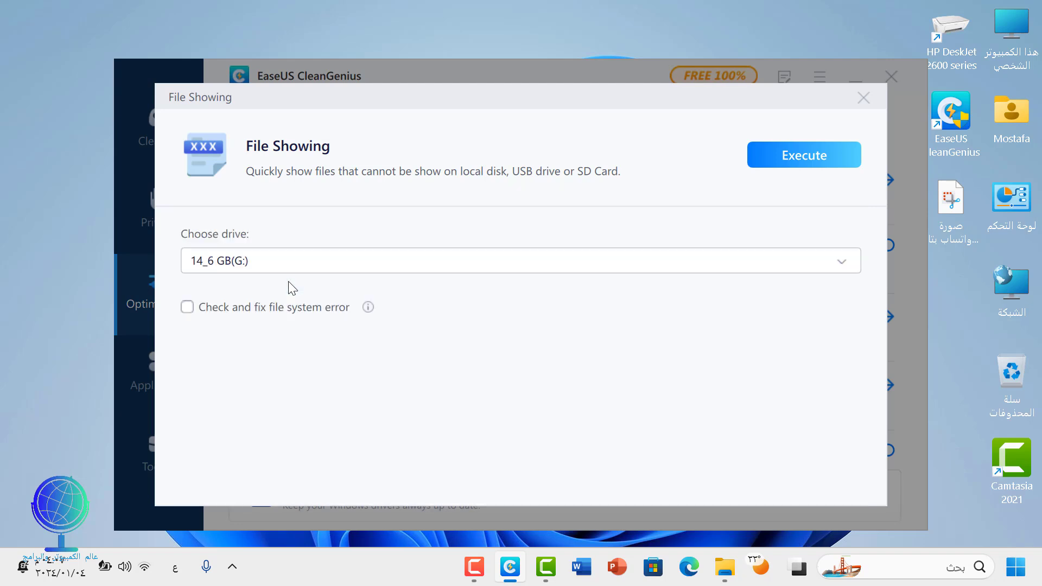
left_click(793, 160)
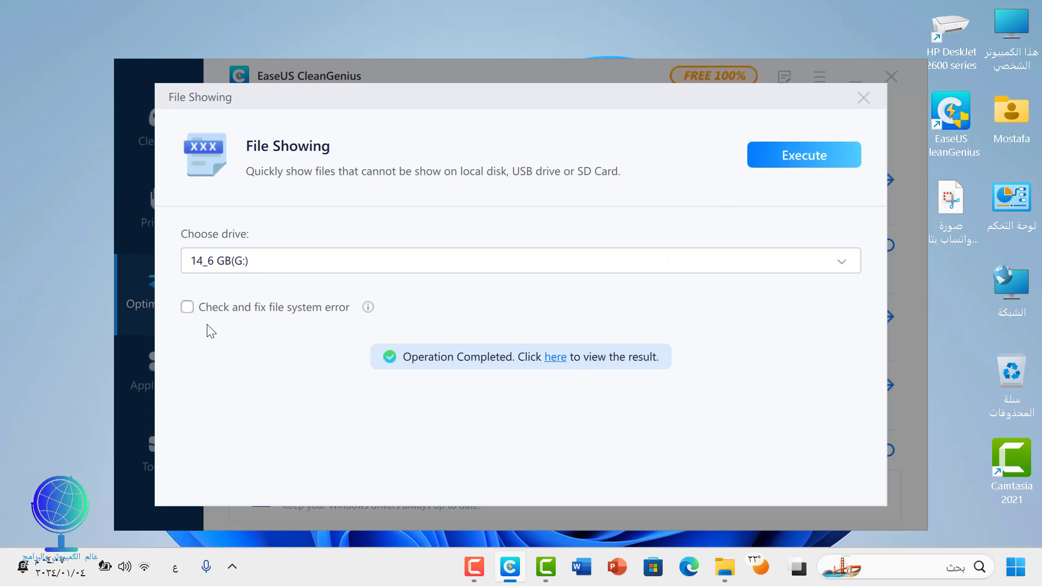
Step: Run File Showing on drive G: with file system error checking and fixing enabled, and view the resulting files
left_click(187, 307)
left_click(794, 155)
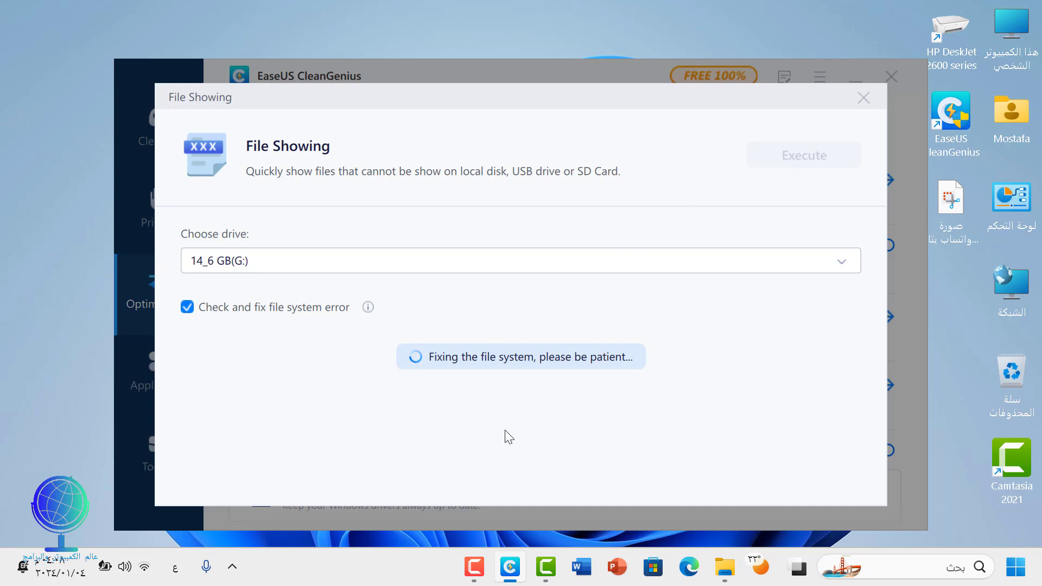
left_click(475, 577)
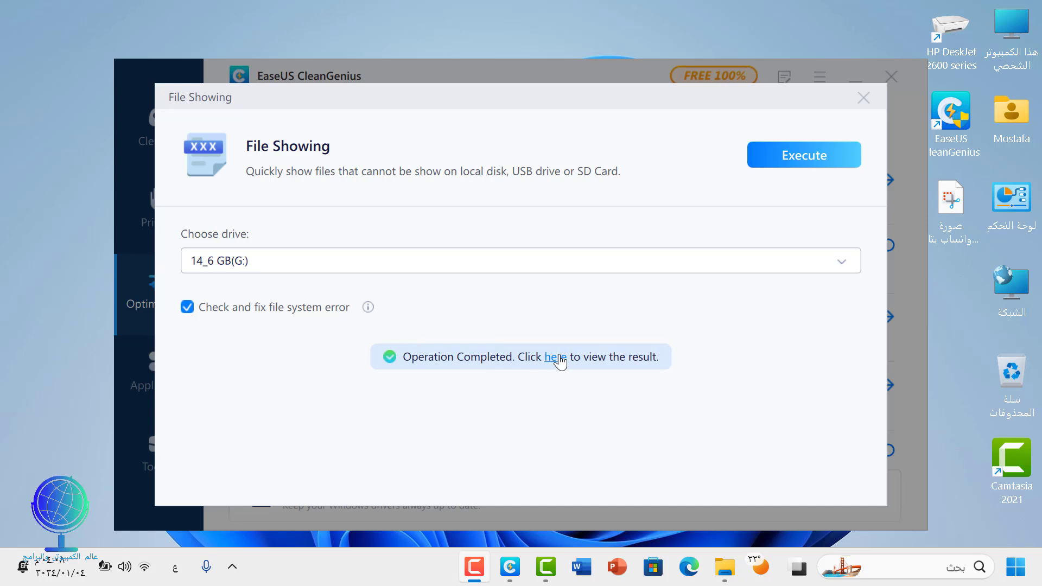
left_click(559, 359)
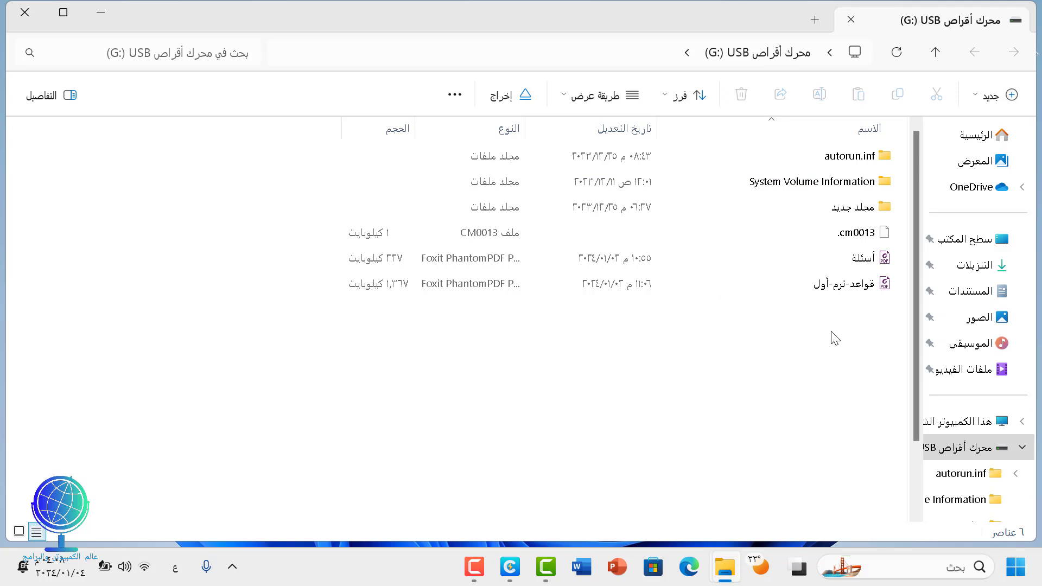
left_click(27, 11)
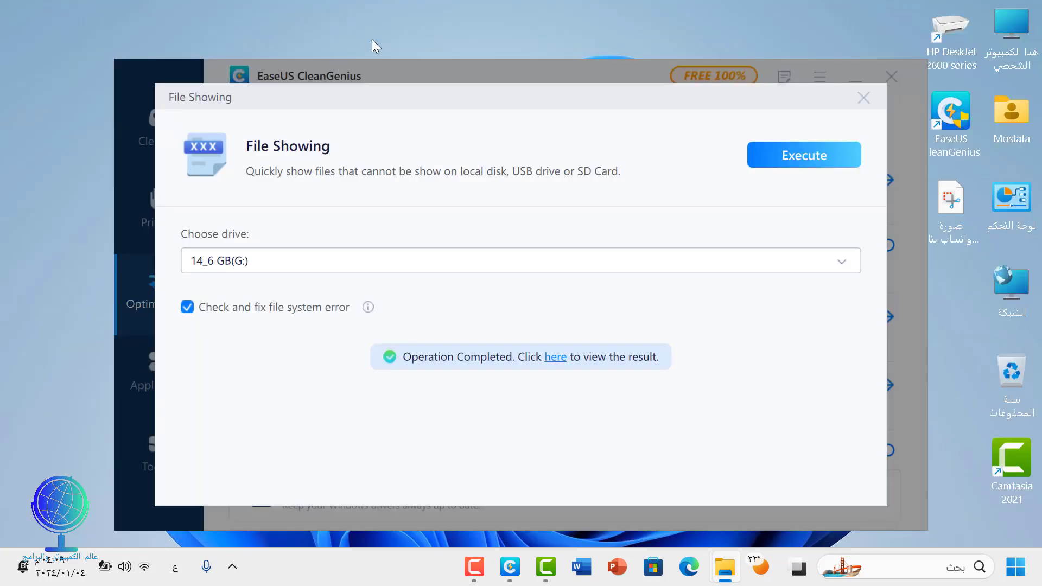
key("Escape")
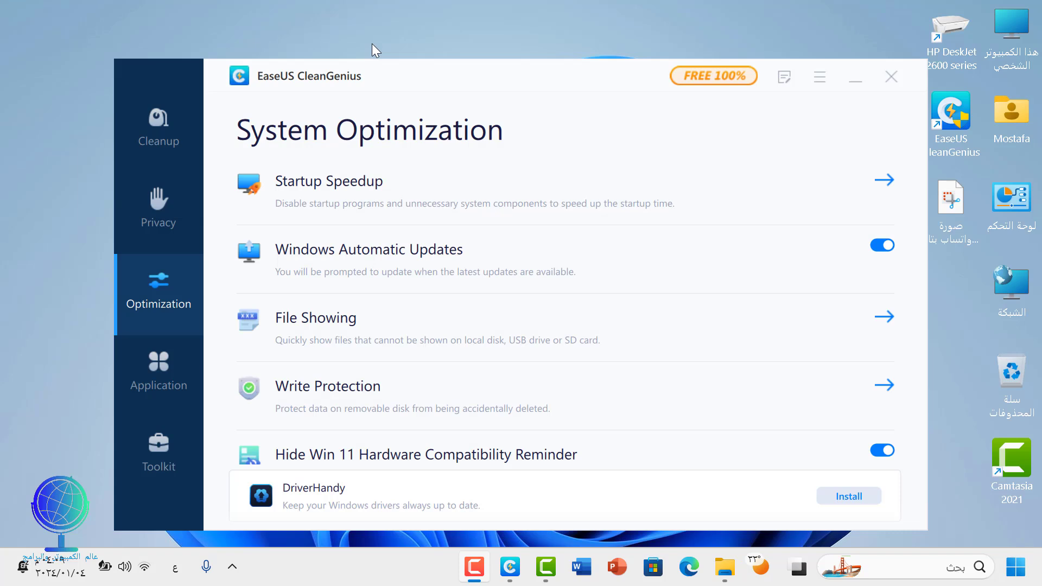
Step: Enable write protection on the removable drive 14_6 GB(G:)
scroll(493, 382, "down", 3)
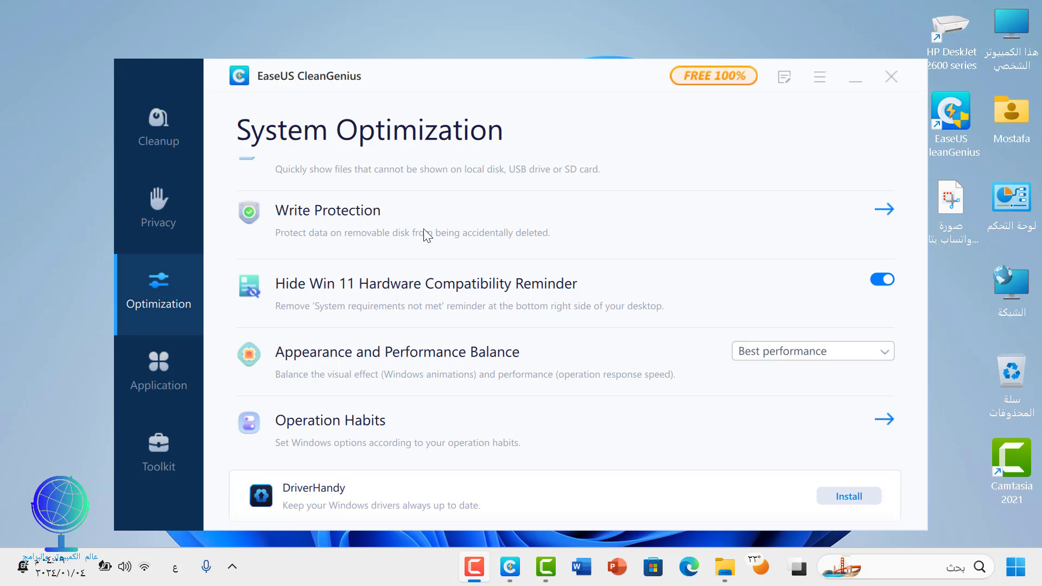
left_click(350, 218)
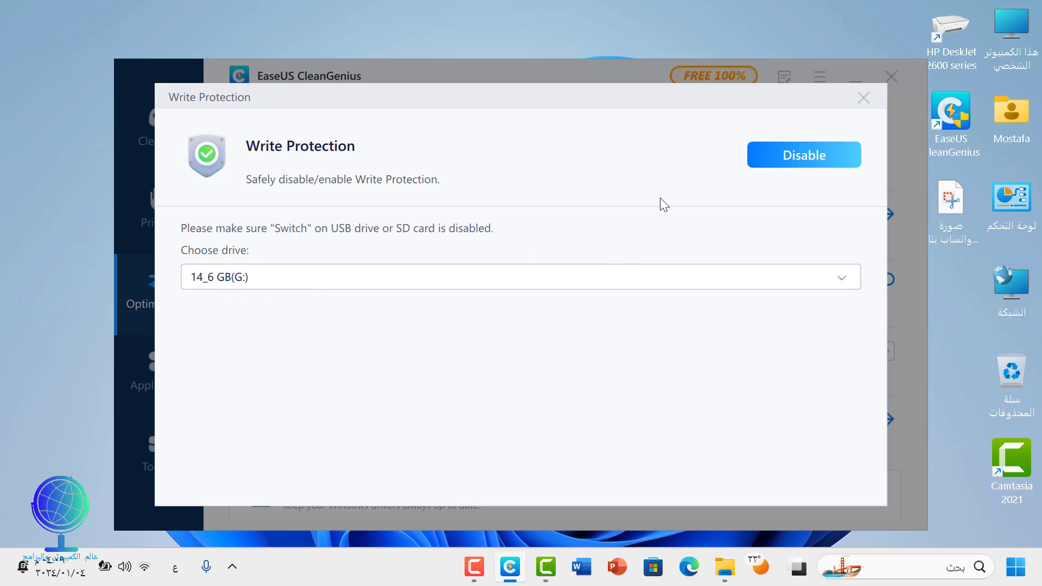
left_click(796, 162)
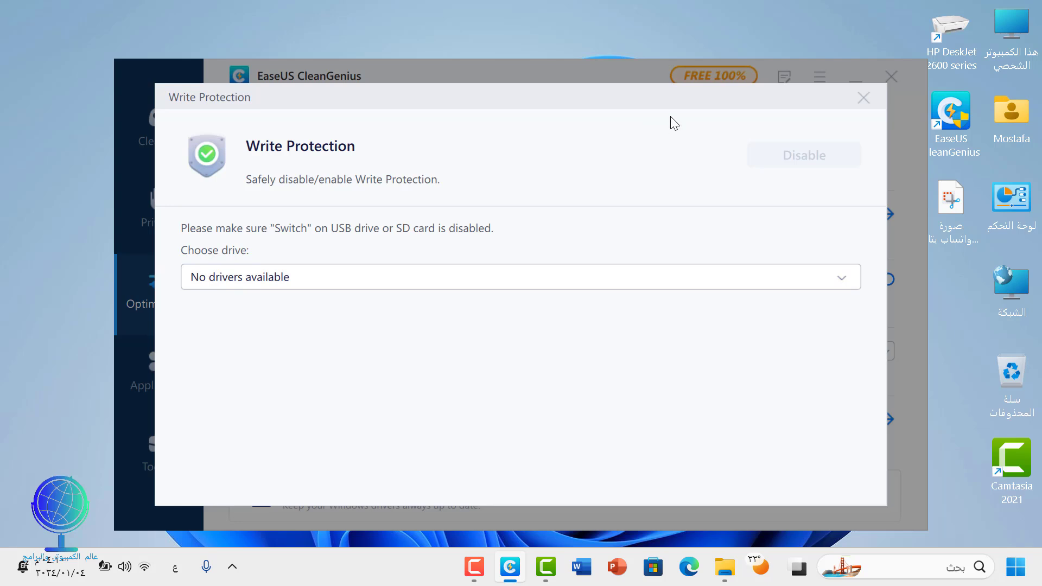
Step: Open the USB drive (G:) from This PC in File Explorer to view its files
left_click(1001, 30)
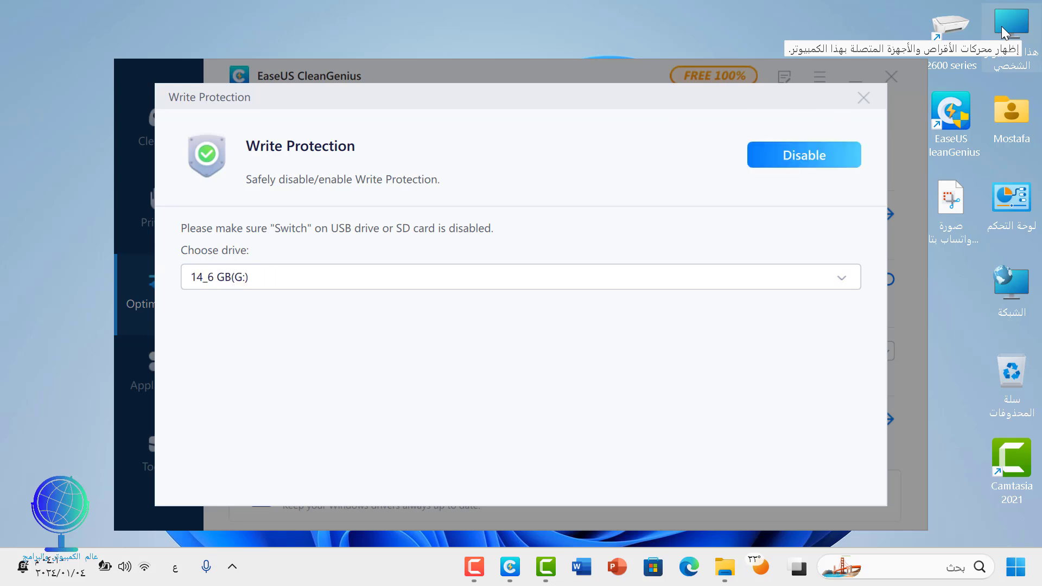
double_click(1001, 26)
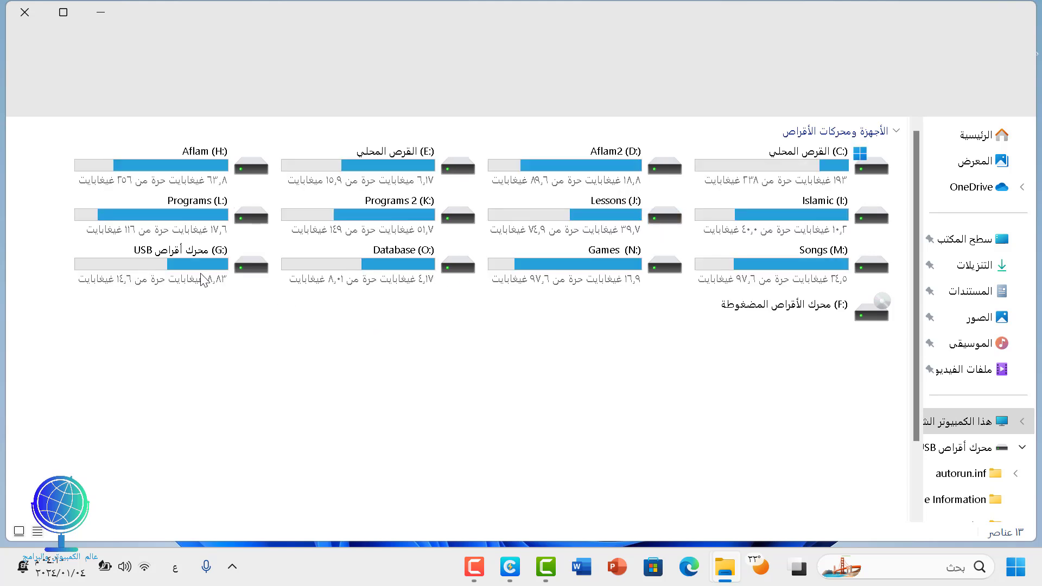
left_click(194, 264)
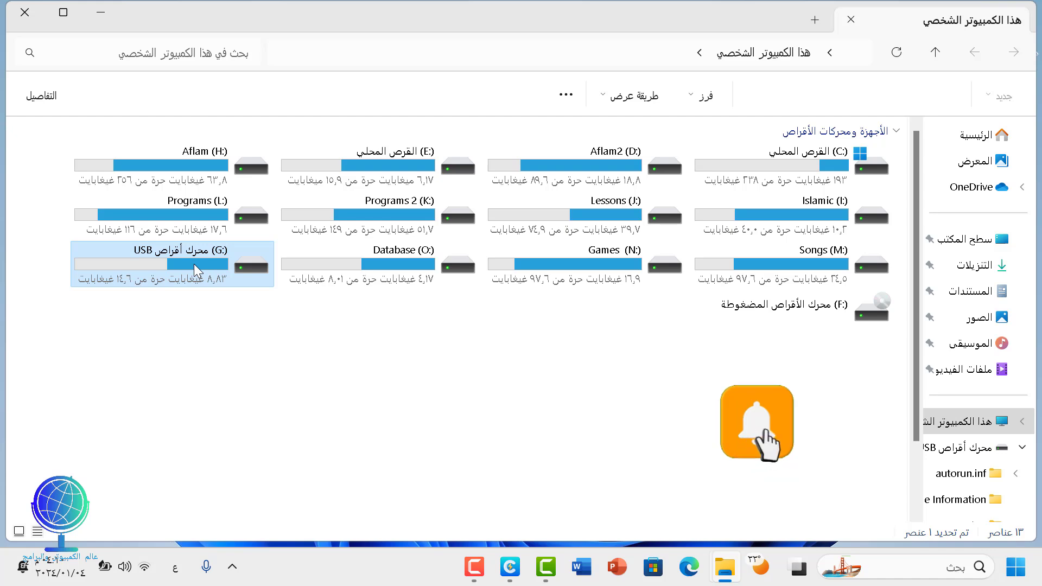
double_click(194, 263)
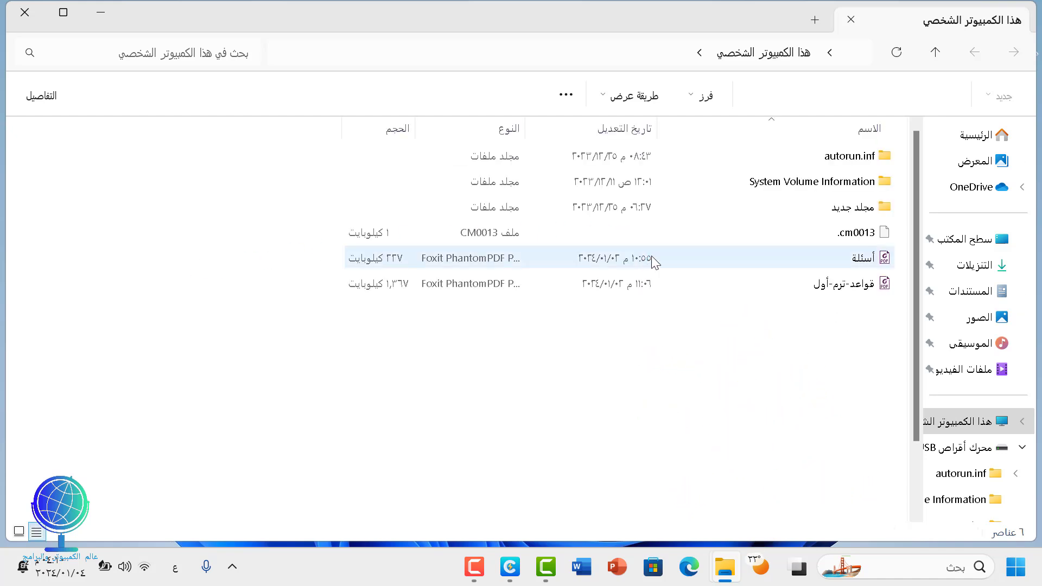
Step: Examine which operations are available for the PDF files on the USB drive, including قواعد-ترم-أول
right_click(852, 260)
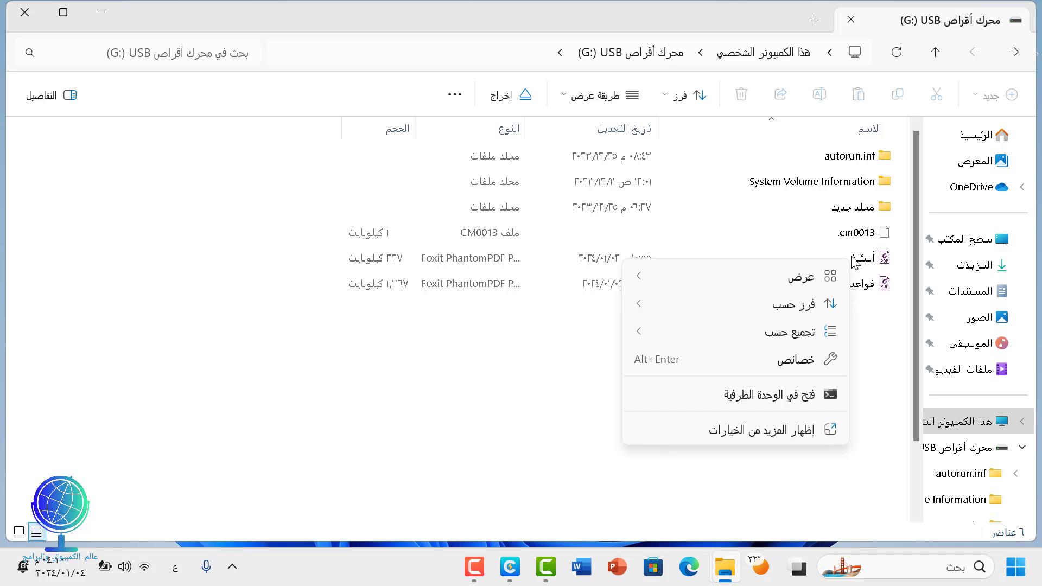
key("Escape")
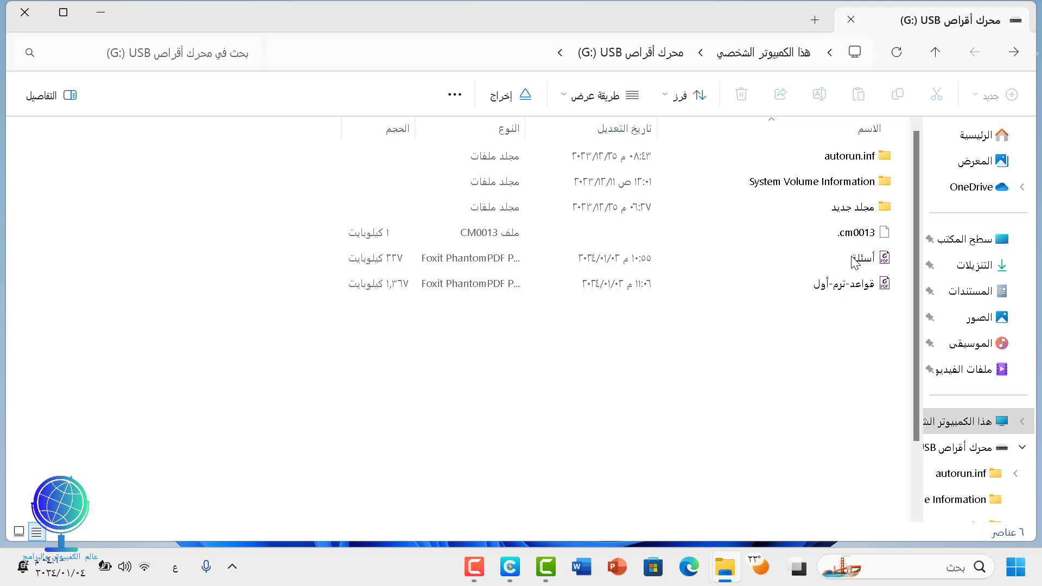
left_click(881, 265)
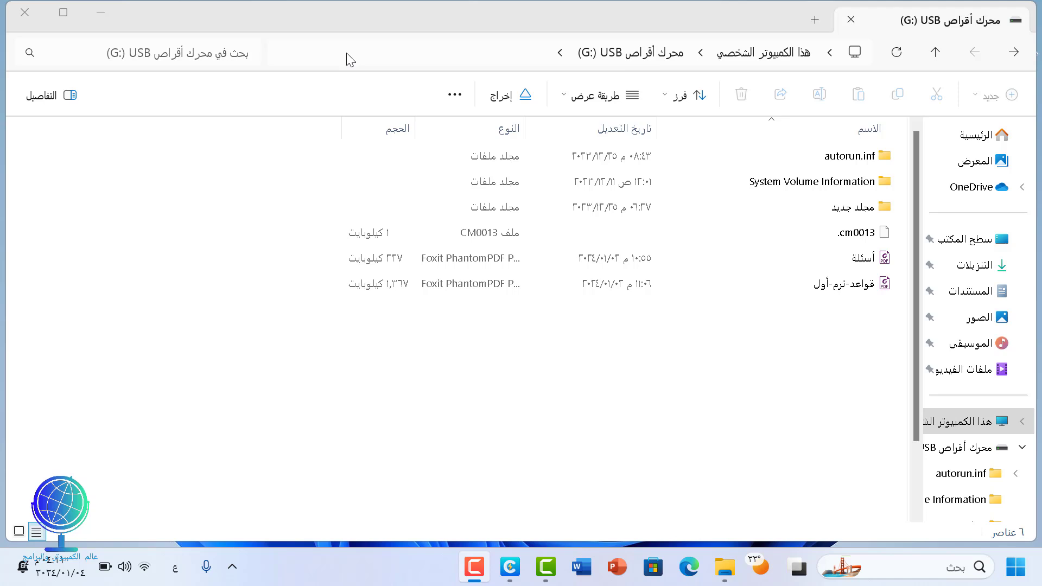
left_click(873, 286)
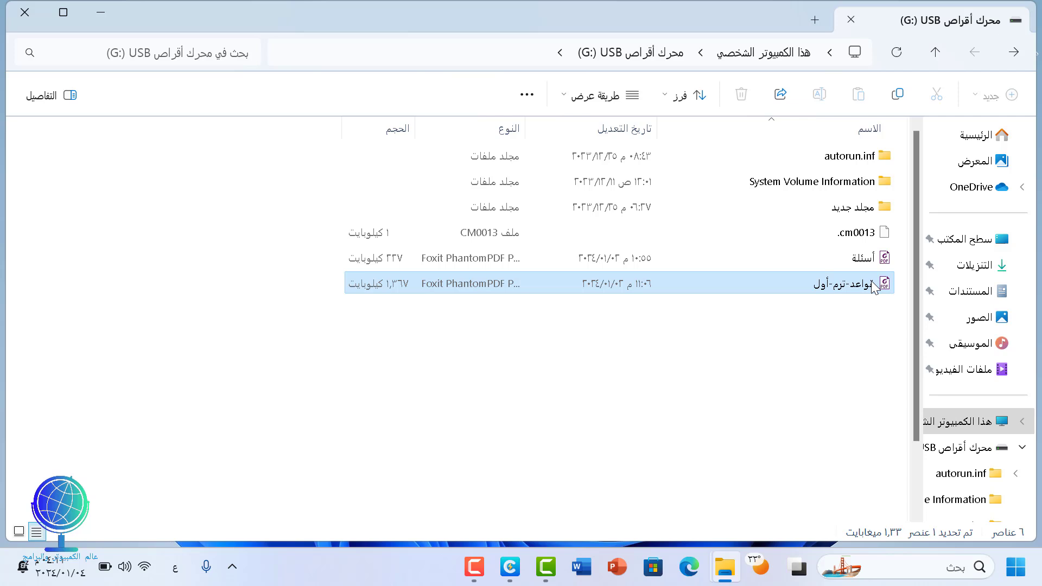
right_click(872, 286)
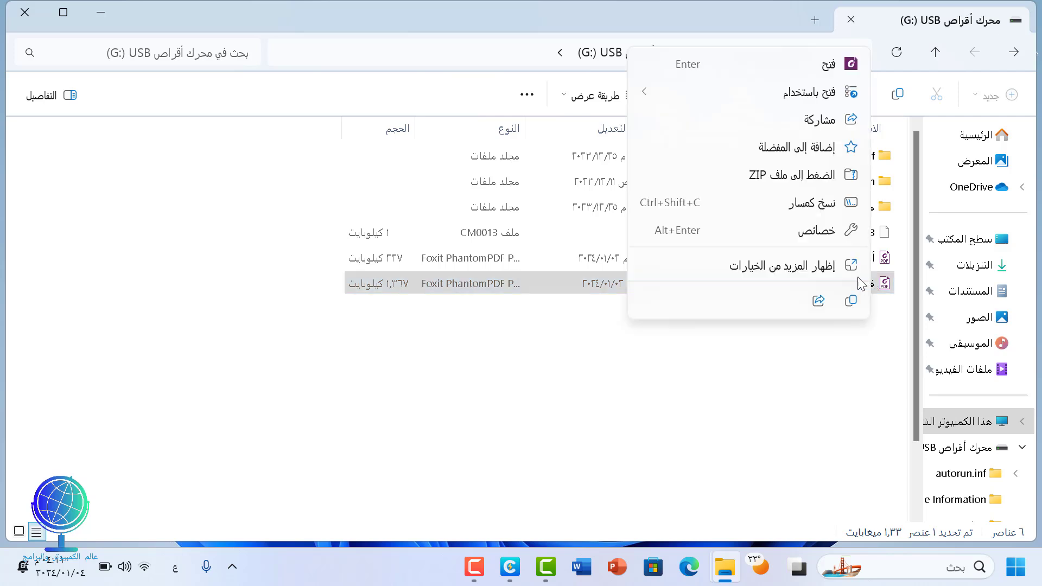
Step: Examine the full list of operations available for the PDF file قواعد-ترم-أول on the write-protected USB drive
left_click(828, 270)
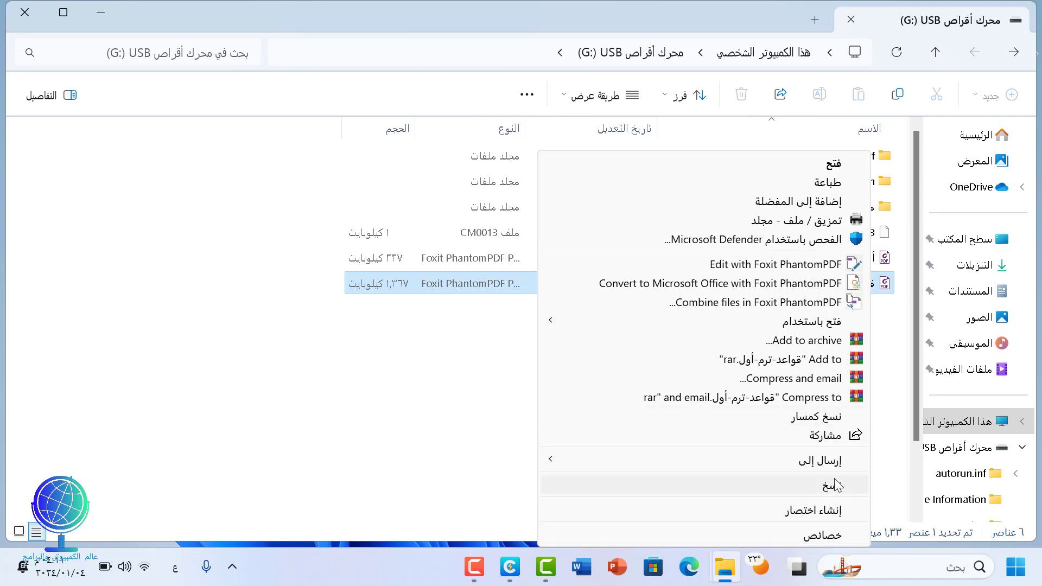
left_click(904, 347)
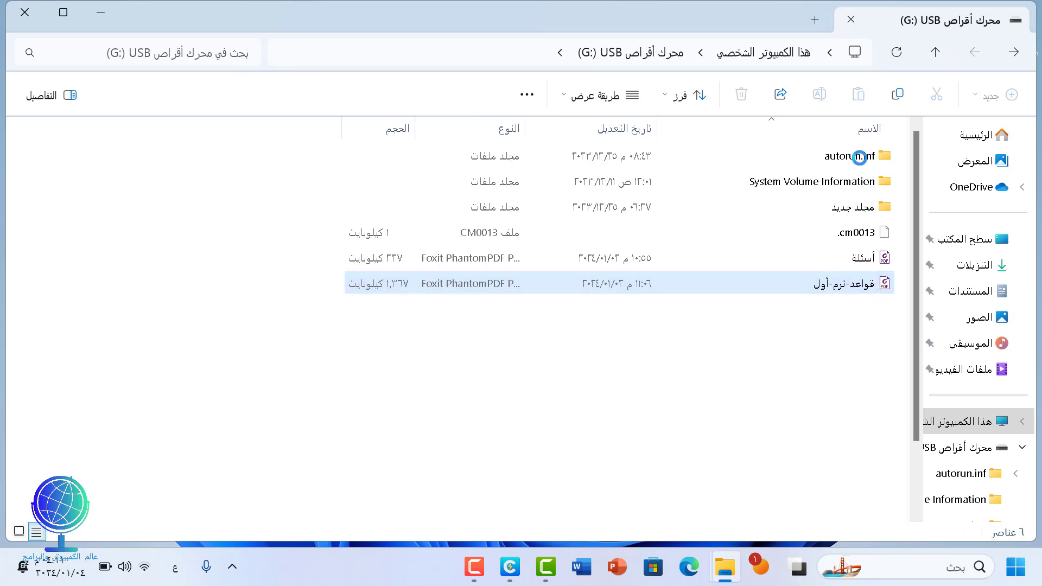
left_click(855, 159)
left_click(868, 287)
left_click(868, 301)
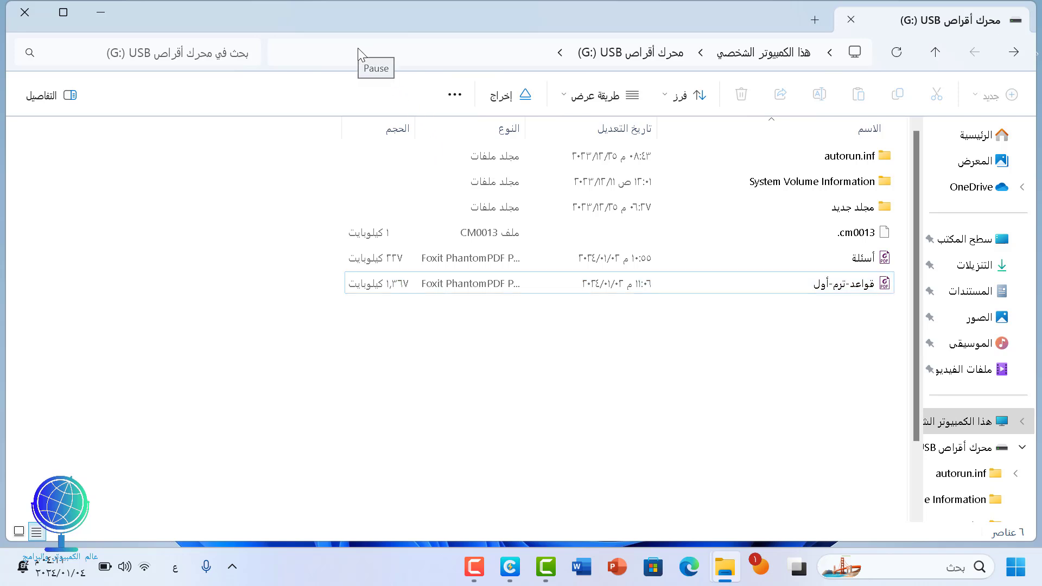
Step: Close the USB drive's window and disable write protection on the removable drive 14_6 GB(G:) in EaseUS CleanGenius
left_click(25, 9)
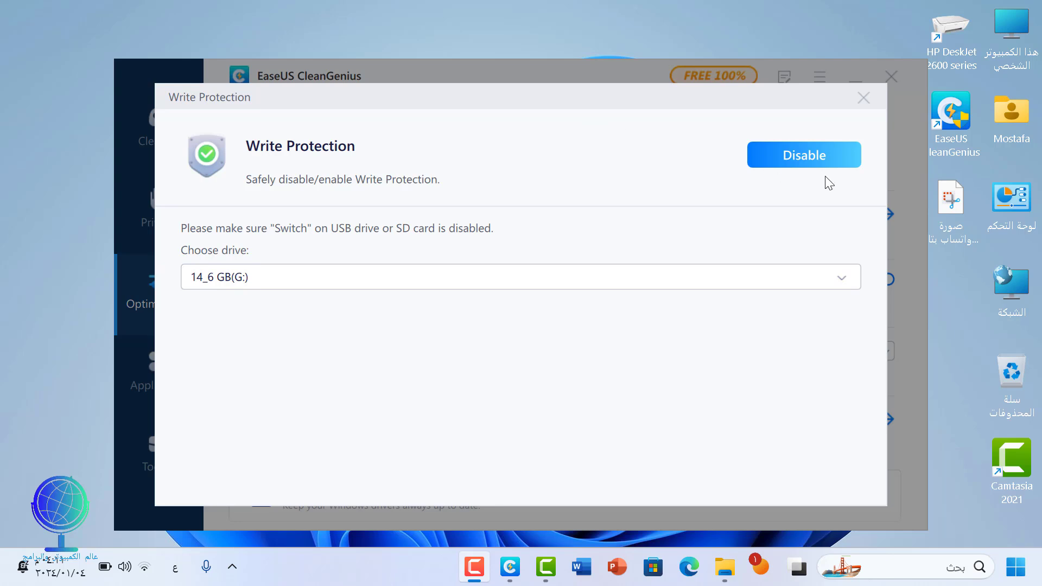
left_click(812, 160)
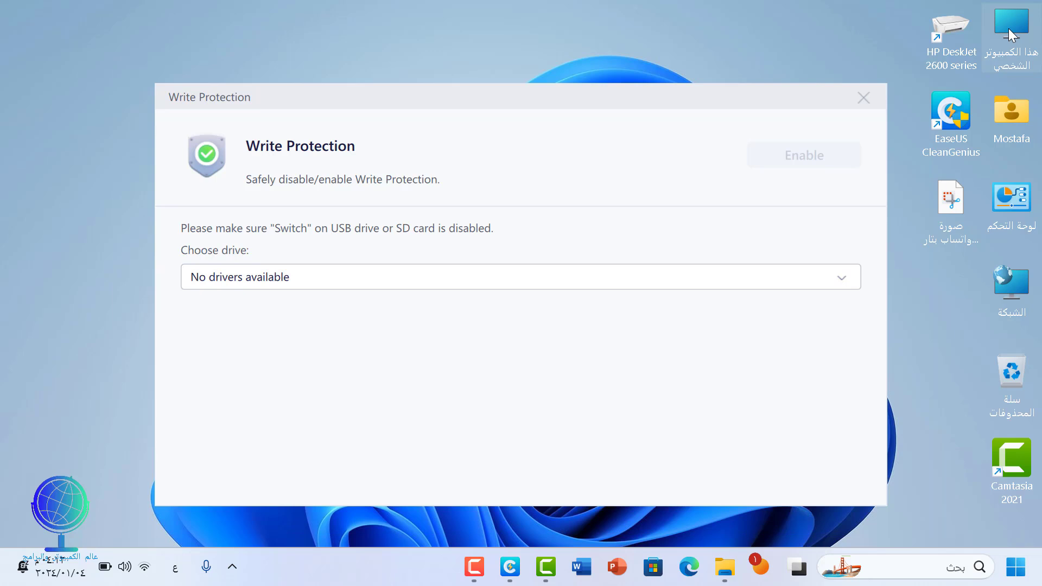
Step: Open the USB drive (G:) from This PC in File Explorer
double_click(1008, 28)
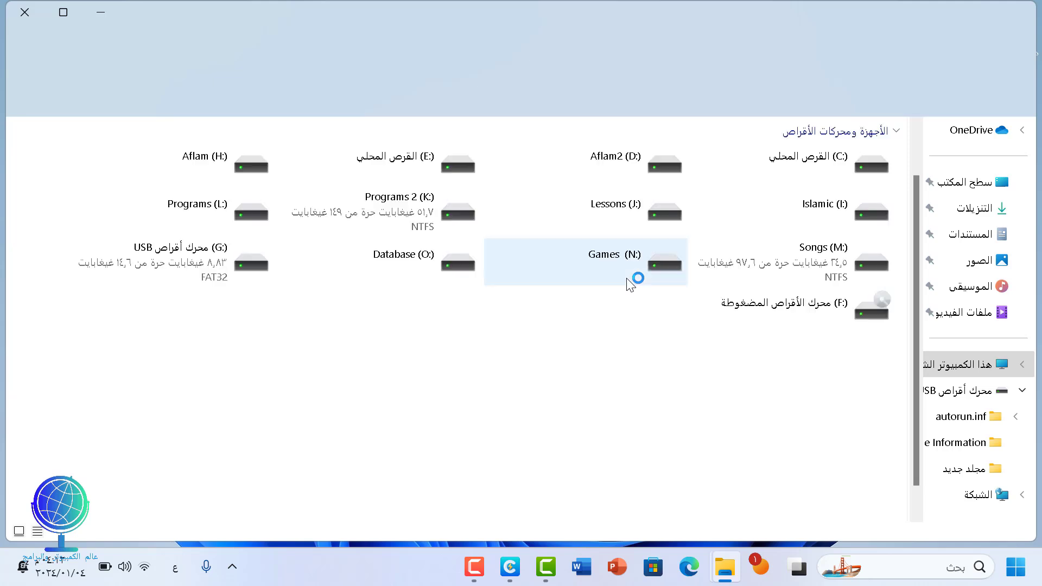
left_click(201, 261)
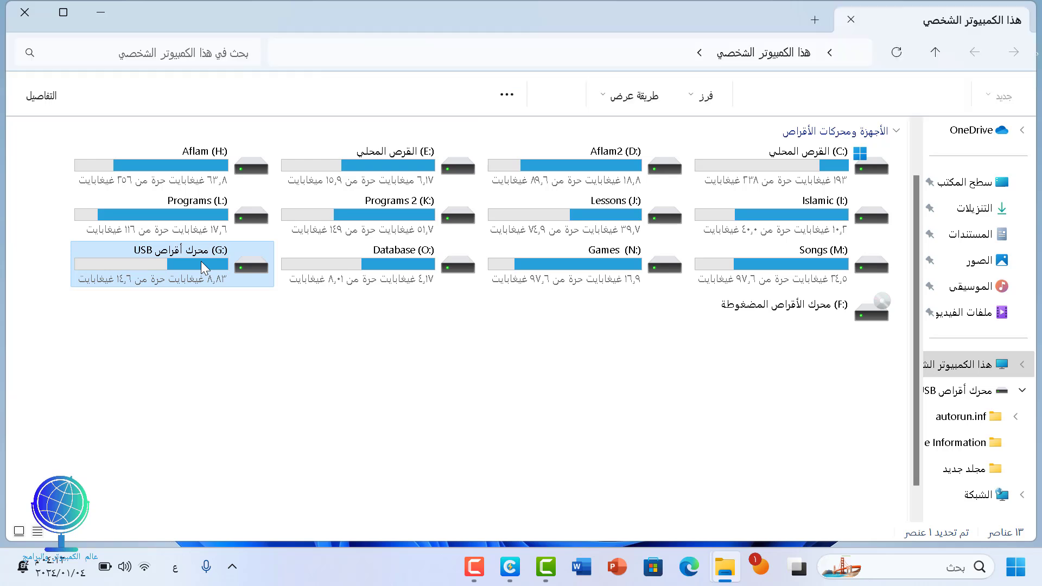
double_click(201, 261)
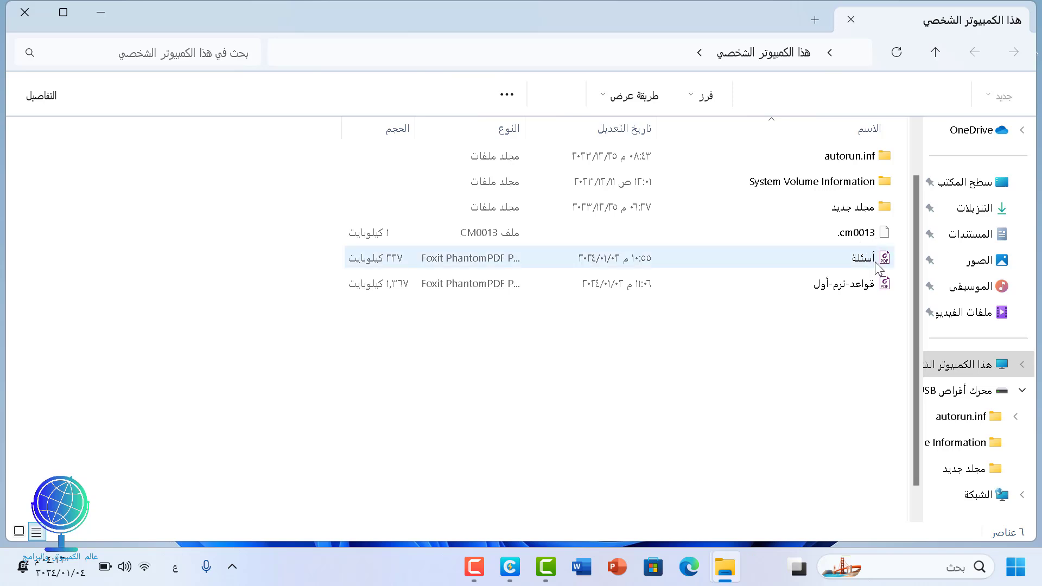
Step: Examine the full list of operations available for the PDF file أسئلة on the USB drive
left_click(872, 260)
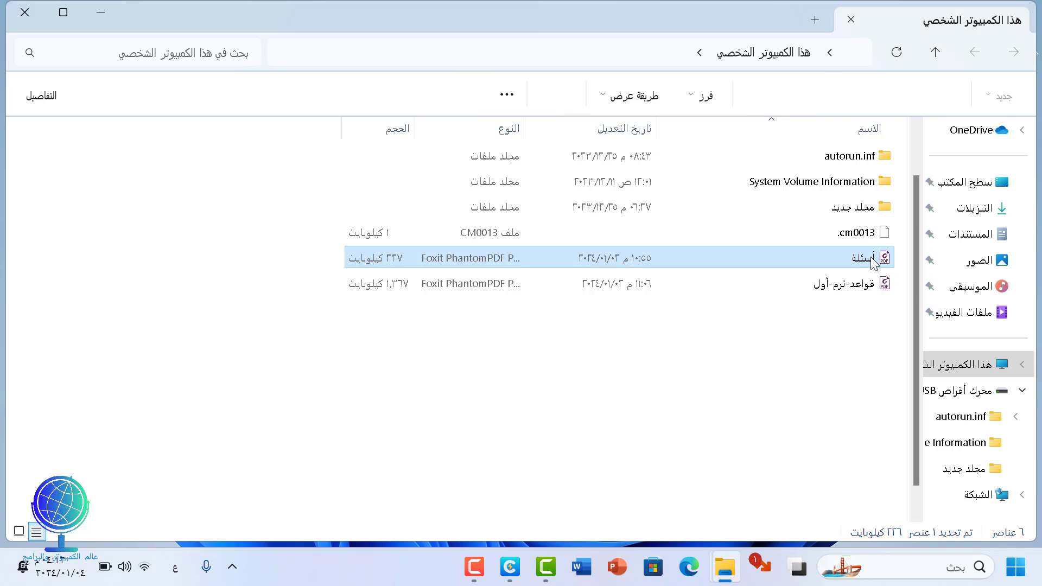
right_click(870, 256)
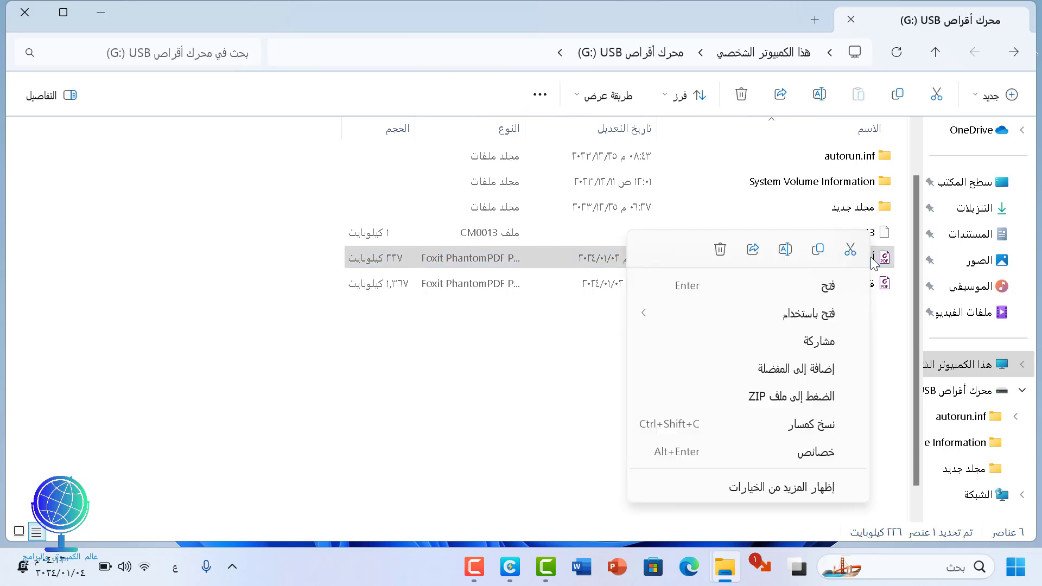
left_click(834, 487)
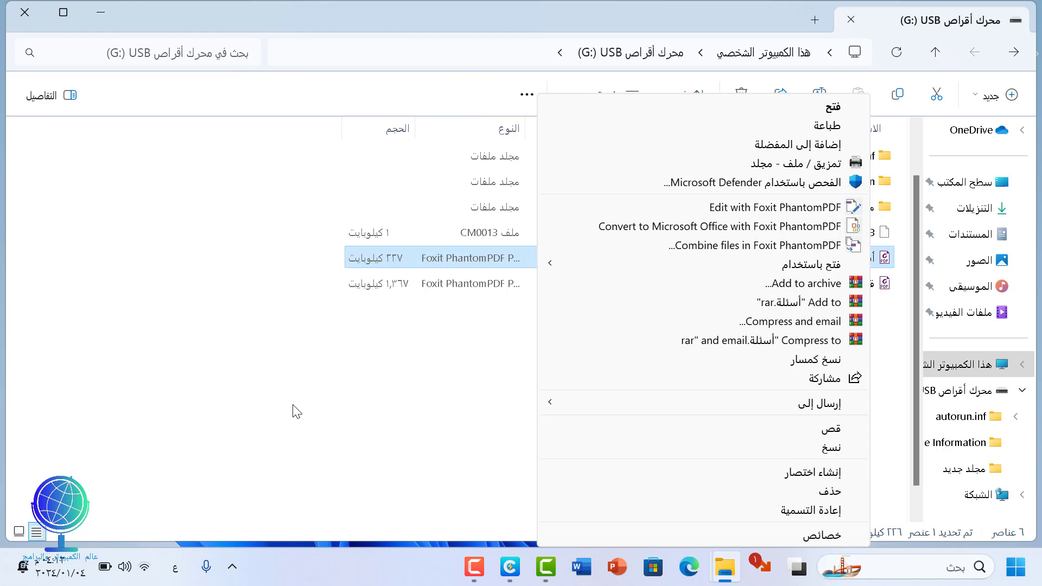
left_click(320, 404)
left_click(320, 404)
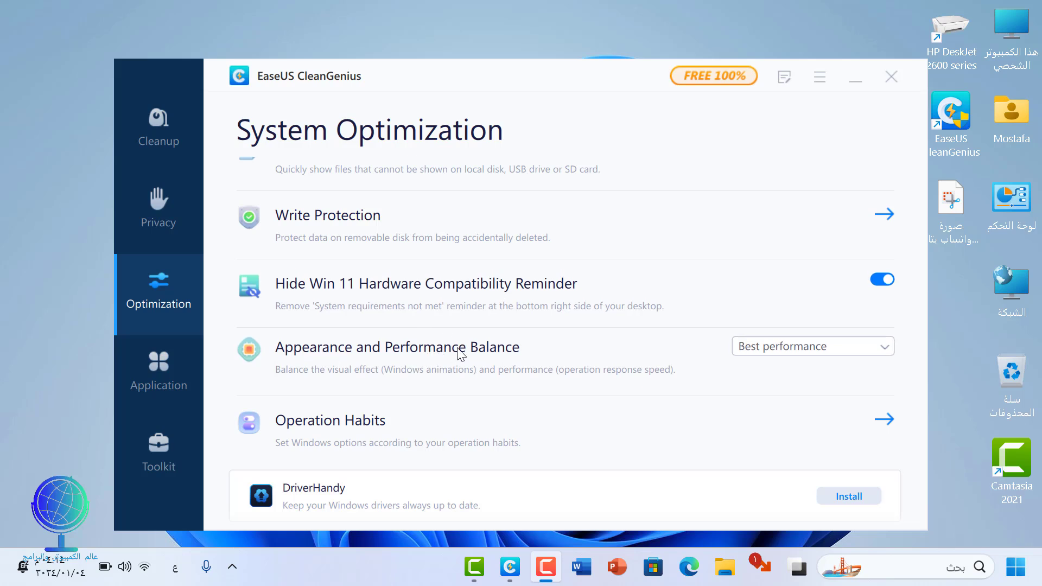
Step: Set Appearance and Performance Balance to Best appearance in the System Optimization settings of EaseUS CleanGenius
left_click(886, 350)
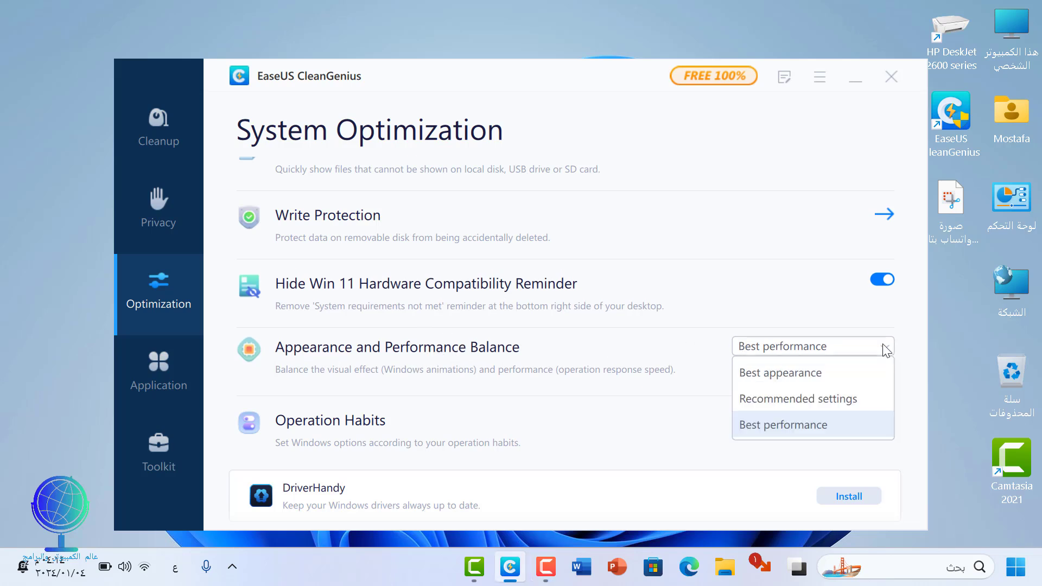
left_click(833, 378)
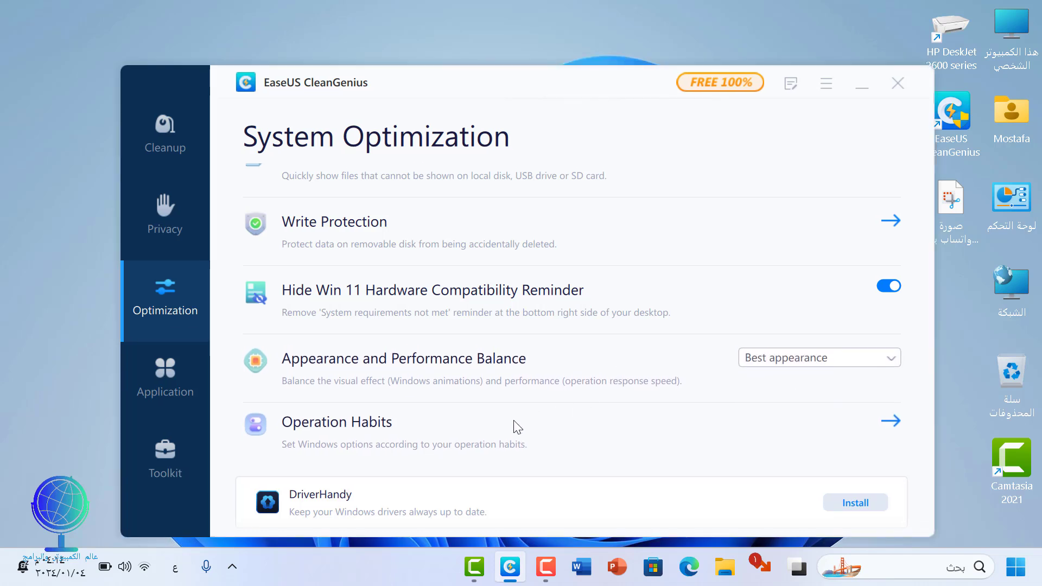
Step: Look through the list of installed programs that can be uninstalled with CleanGenius
left_click(172, 392)
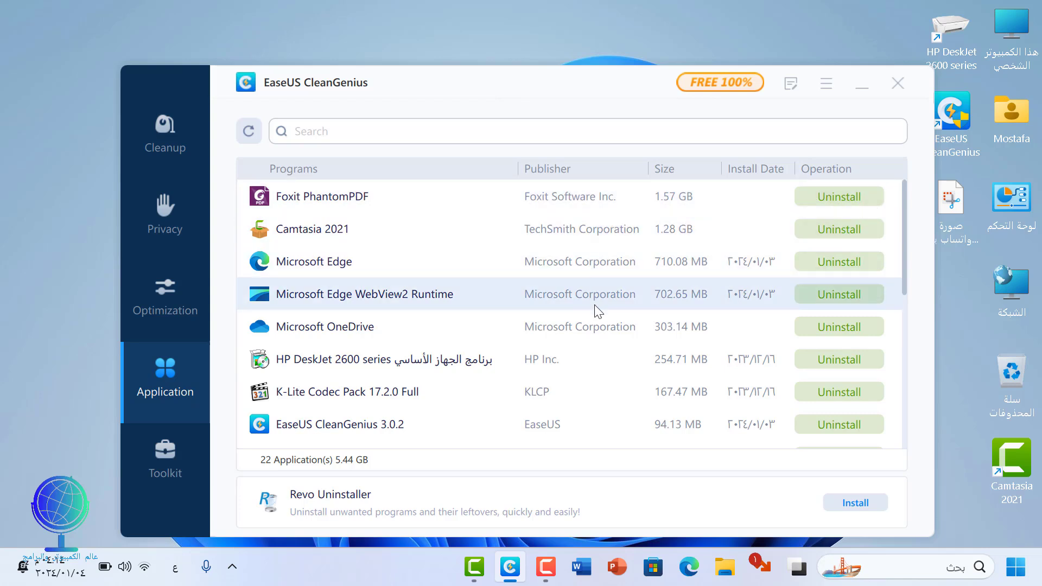
scroll(598, 313, "down", 1)
scroll(598, 313, "down", 7)
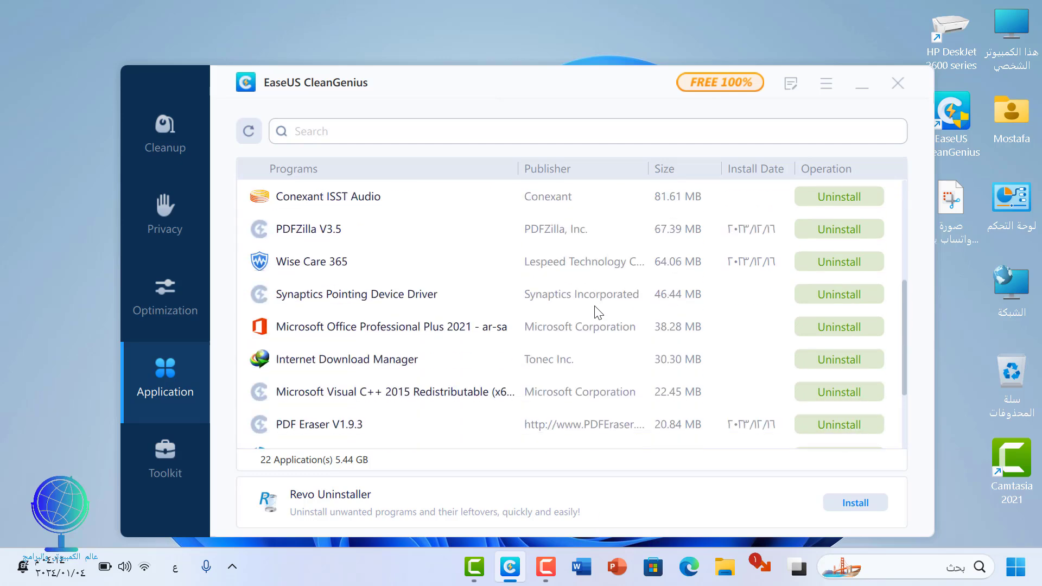
scroll(598, 313, "up", 4)
scroll(597, 313, "up", 5)
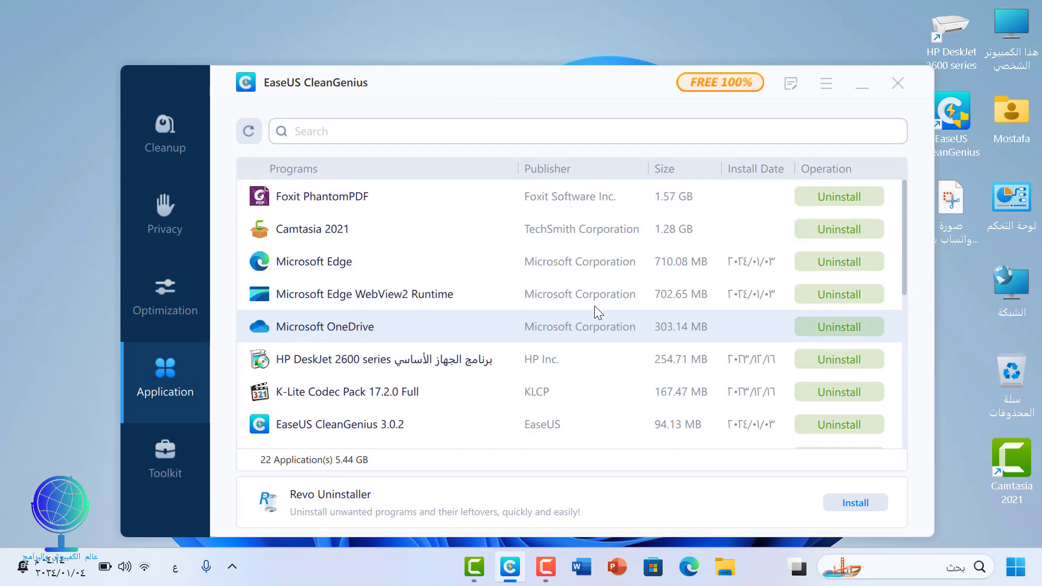
Step: Start the uninstaller for Foxit PhantomPDF to view its operation choices, and cancel it
left_click(845, 196)
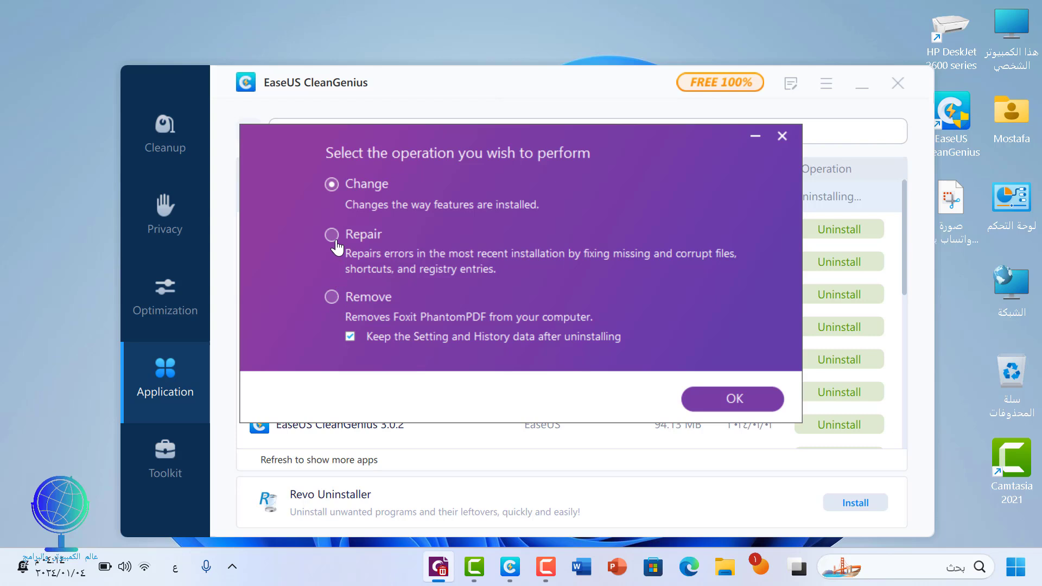
left_click(781, 136)
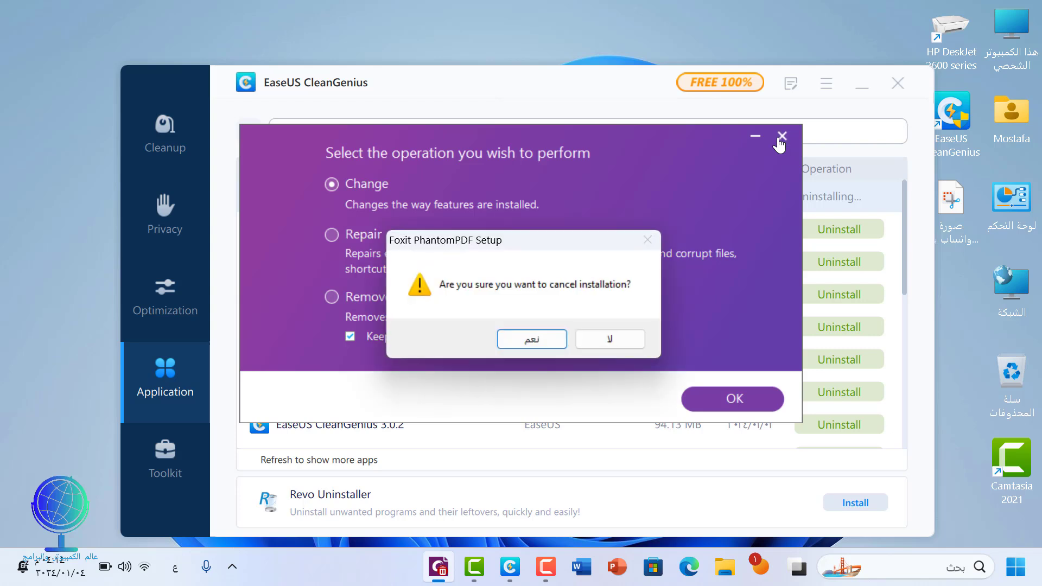
left_click(536, 343)
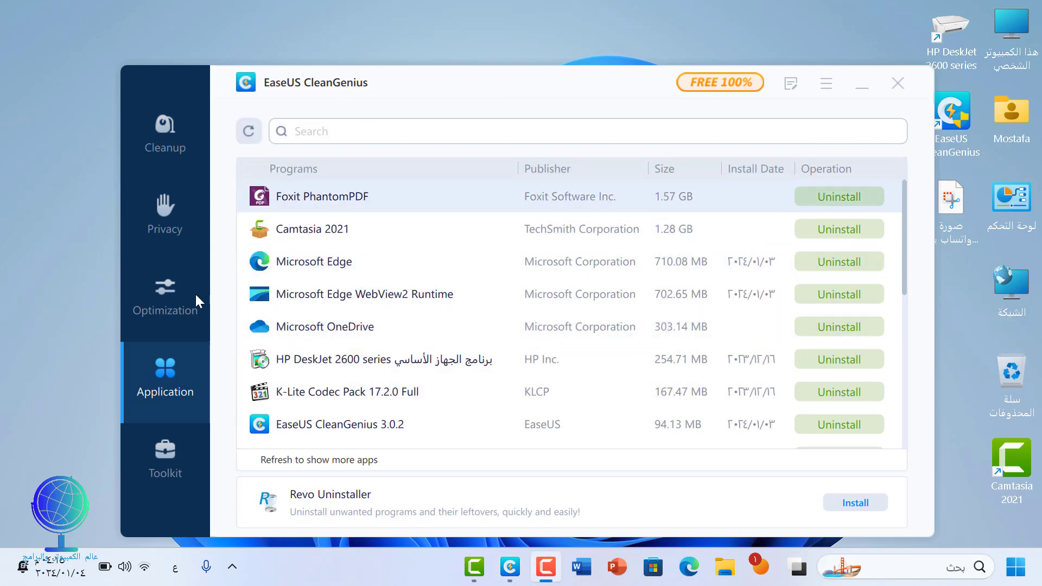
Step: Look through the additional products offered in the Toolkit, from Hot products to System utils
left_click(175, 460)
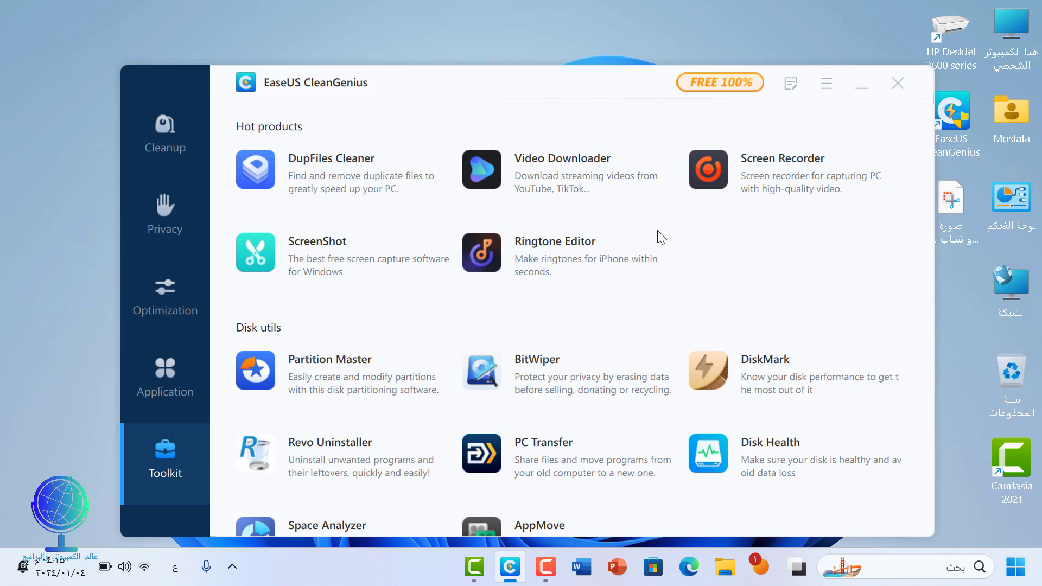
scroll(660, 237, "down", 8)
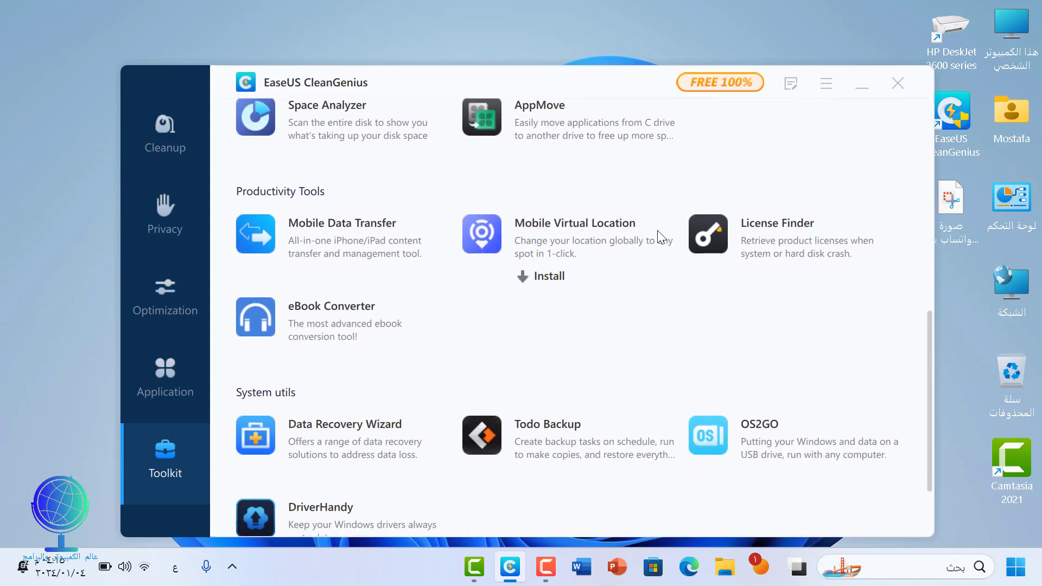
scroll(653, 247, "up", 3)
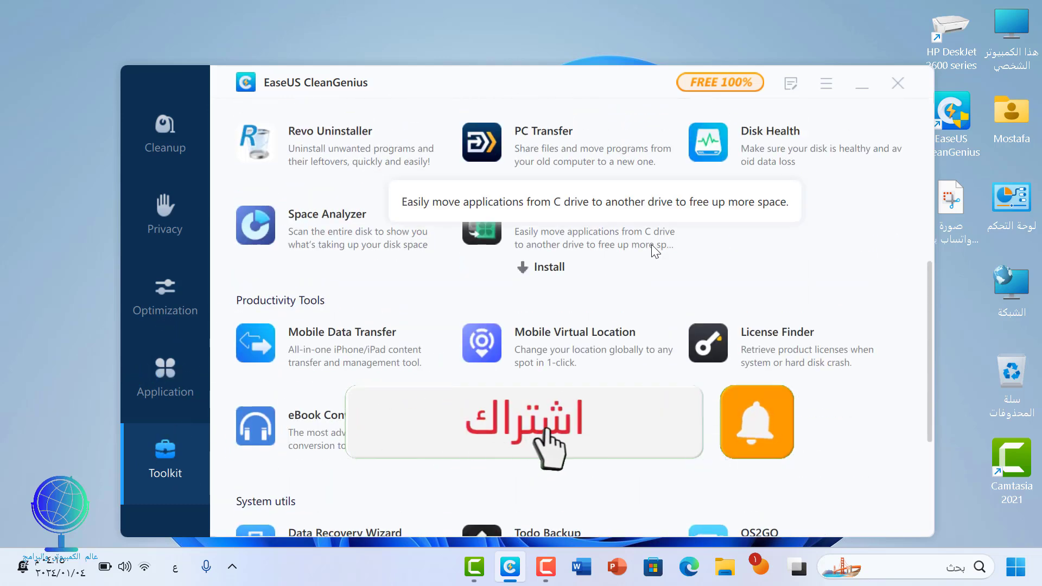
scroll(653, 248, "up", 5)
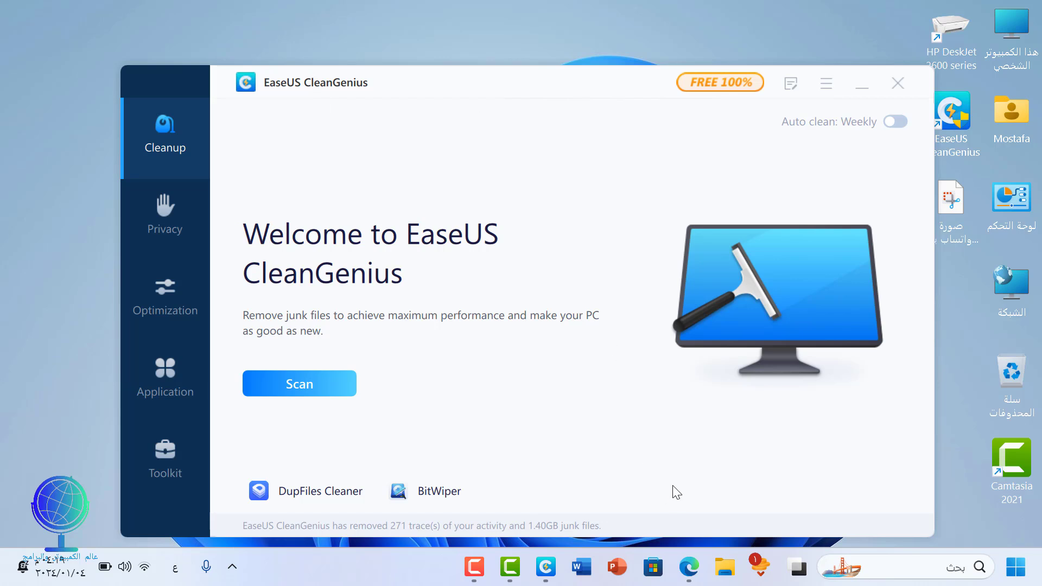
mouse_move(686, 576)
left_click(686, 576)
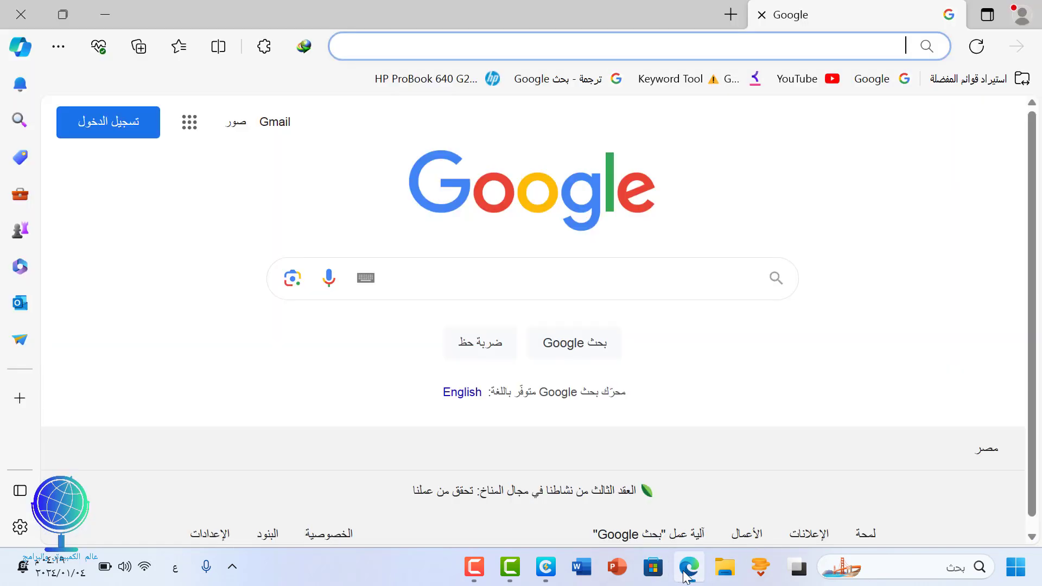
left_click(806, 44)
right_click(805, 44)
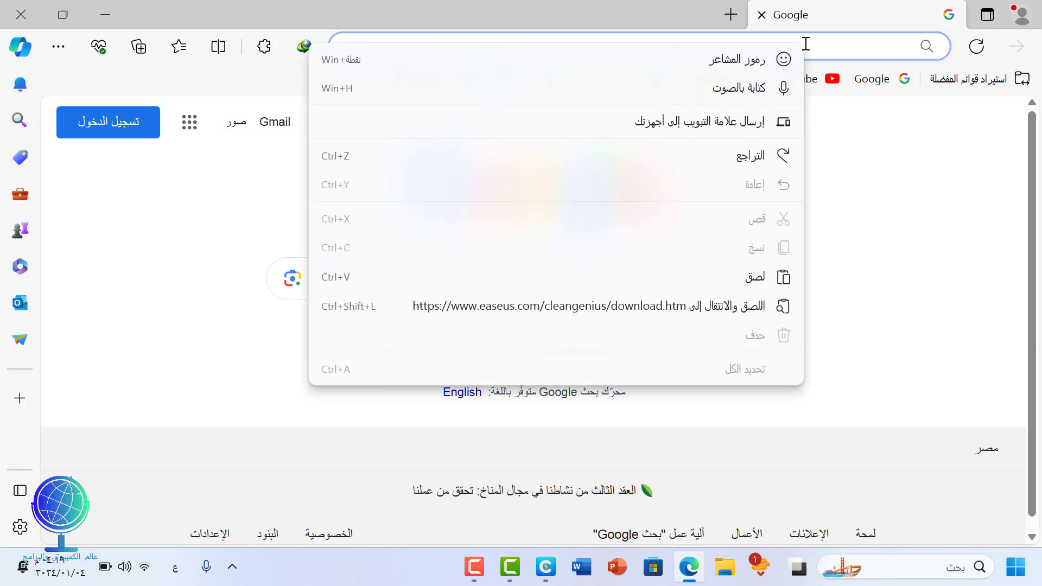
left_click(778, 278)
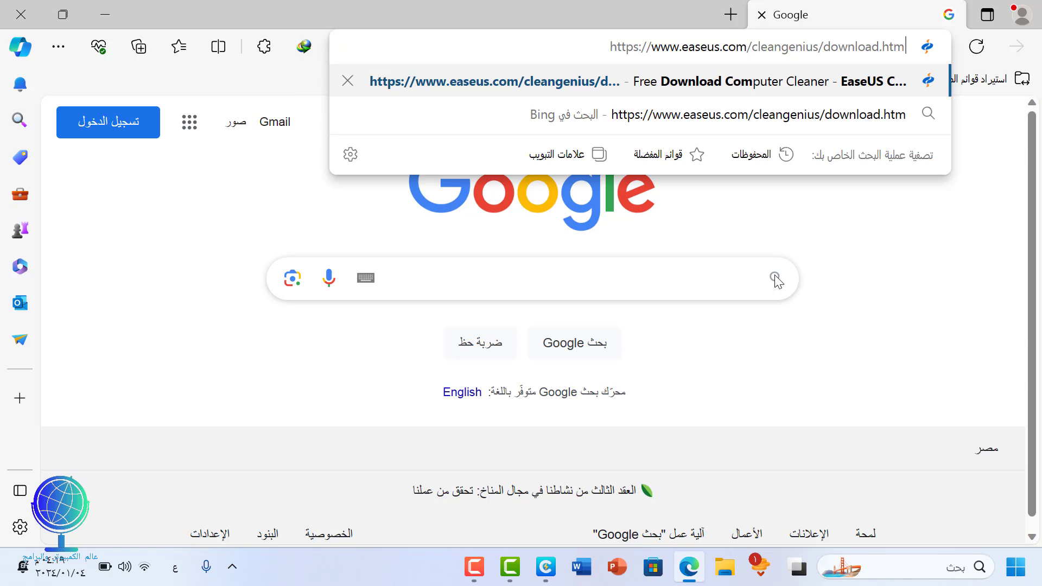
key("Return")
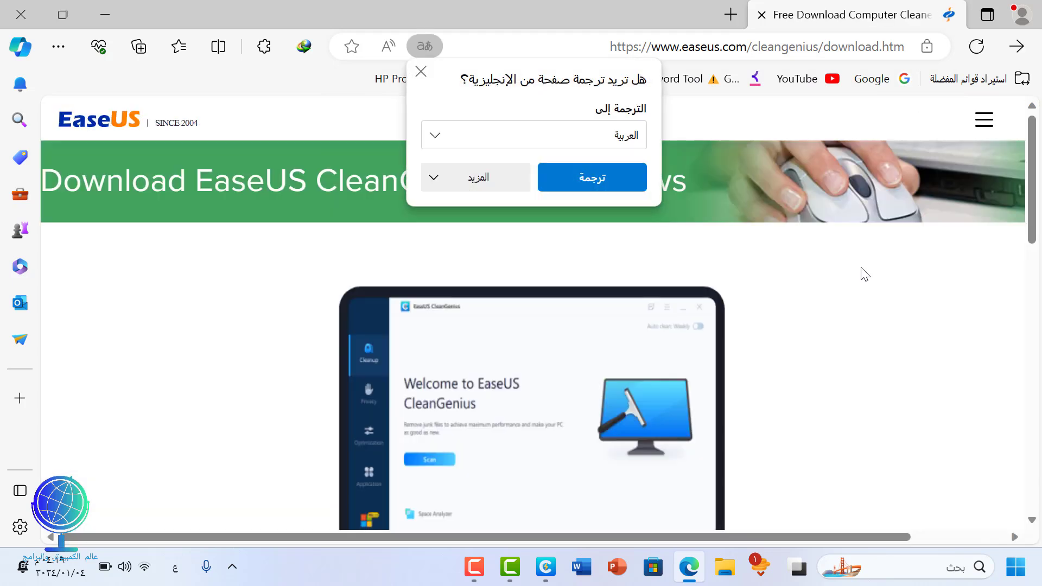
Step: Dismiss the page translation offer, start the free download of EaseUS CleanGenius, and switch back to the CleanGenius window
left_click(420, 71)
scroll(491, 285, "down", 5)
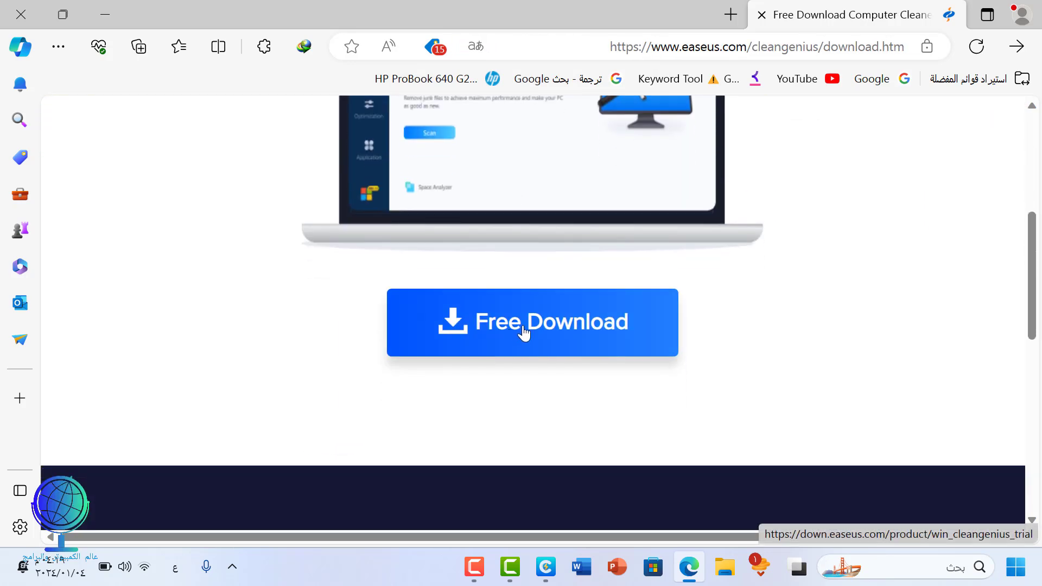
left_click(562, 339)
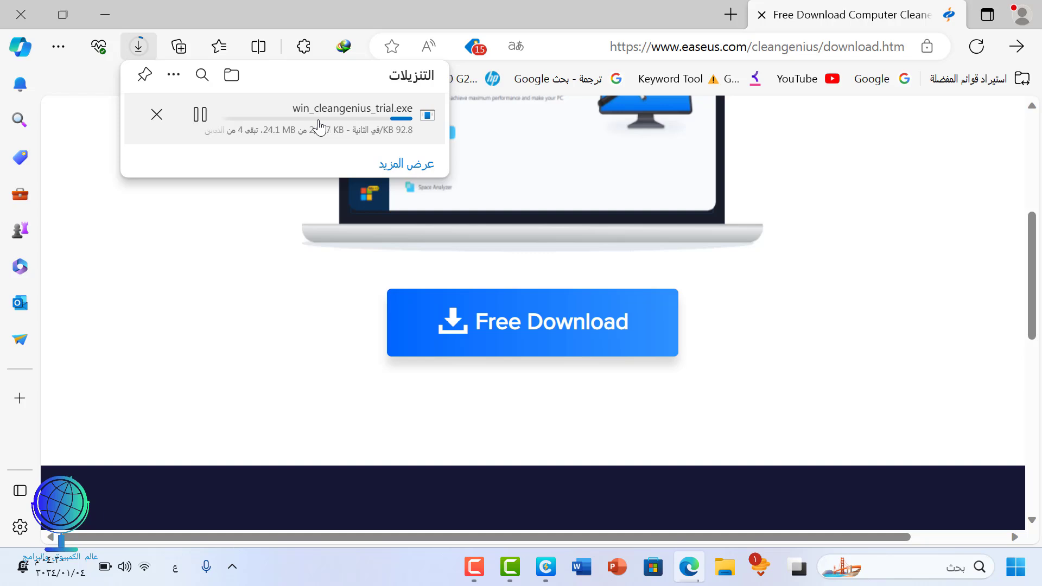
left_click(547, 570)
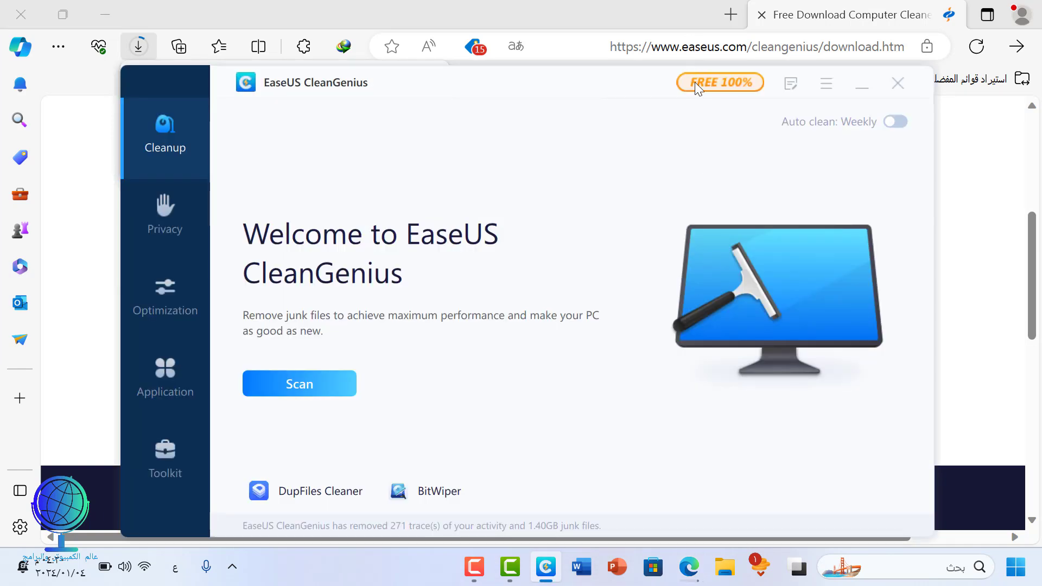